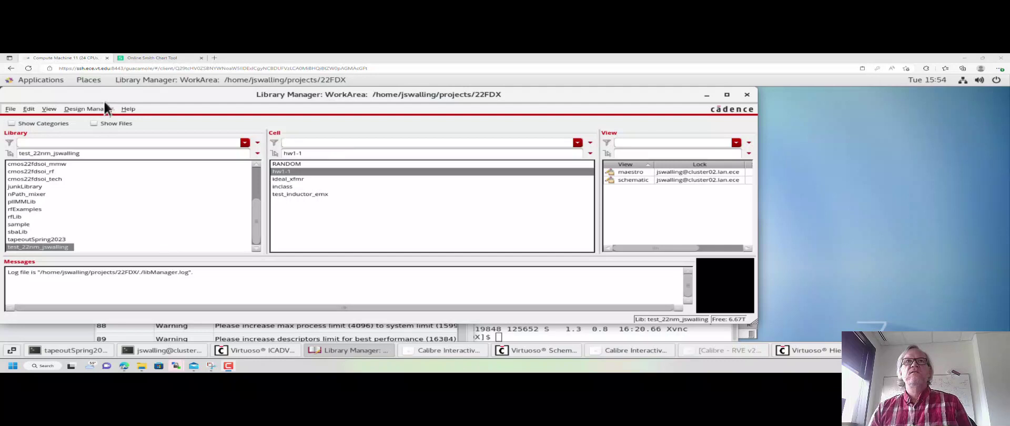
- Create a schematic view for cell test_matching_nw in test_22nm_jswalling and open it
{"action": "key", "text": "alt+f"}
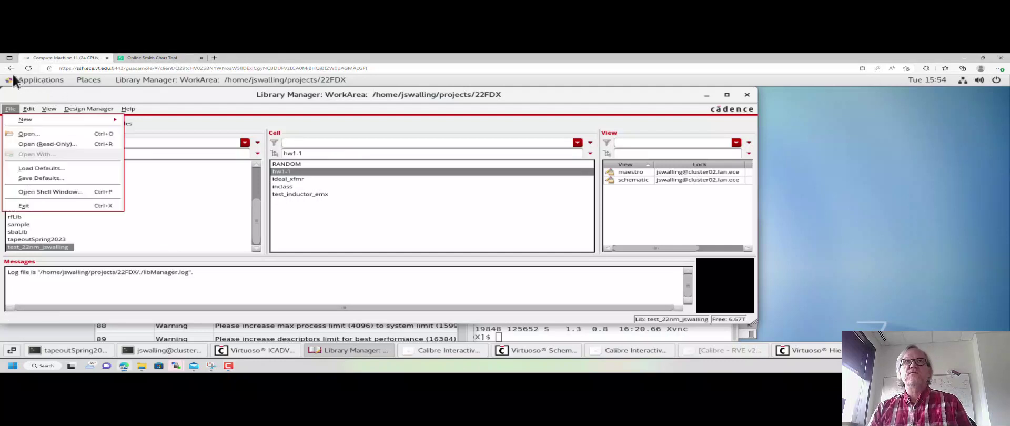
{"action": "key", "text": "Down"}
{"action": "key", "text": "Right"}
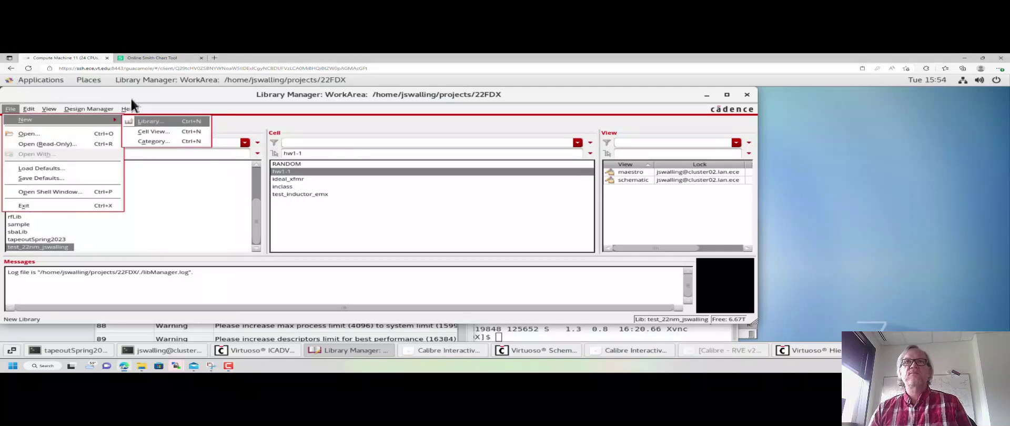
{"action": "key", "text": "Down"}
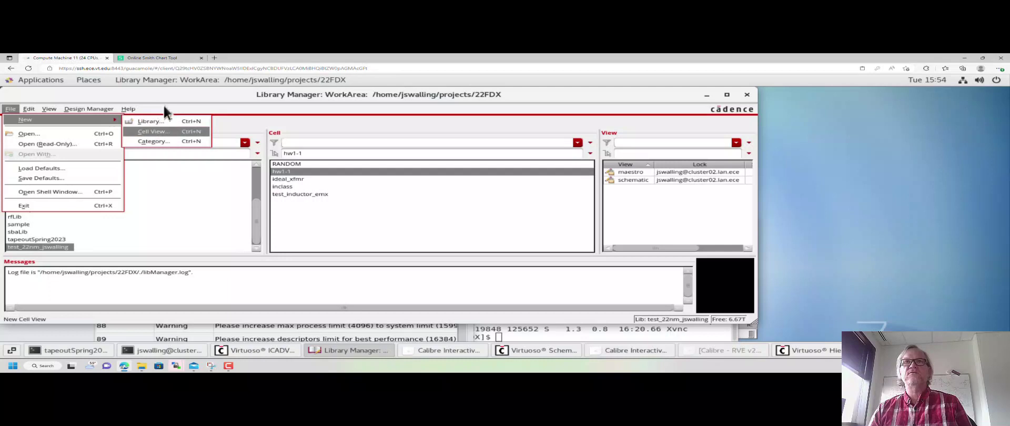
{"action": "key", "text": "Return"}
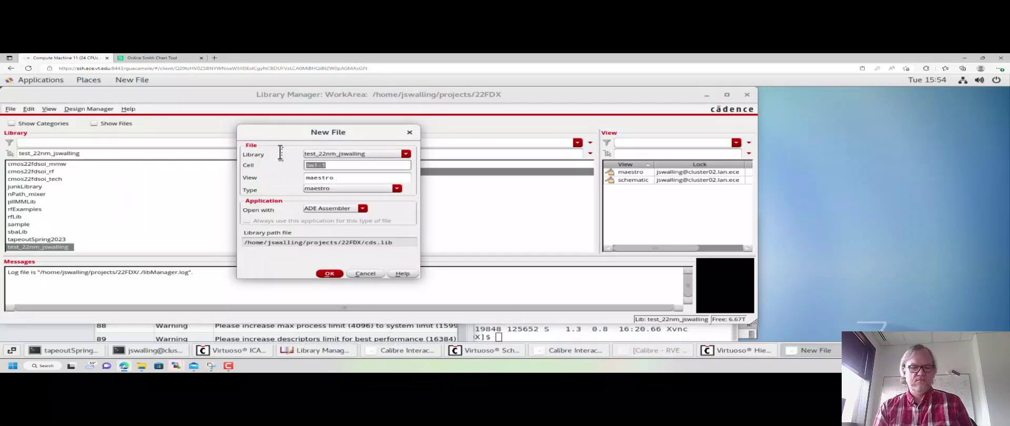
{"action": "type", "text": "te"}
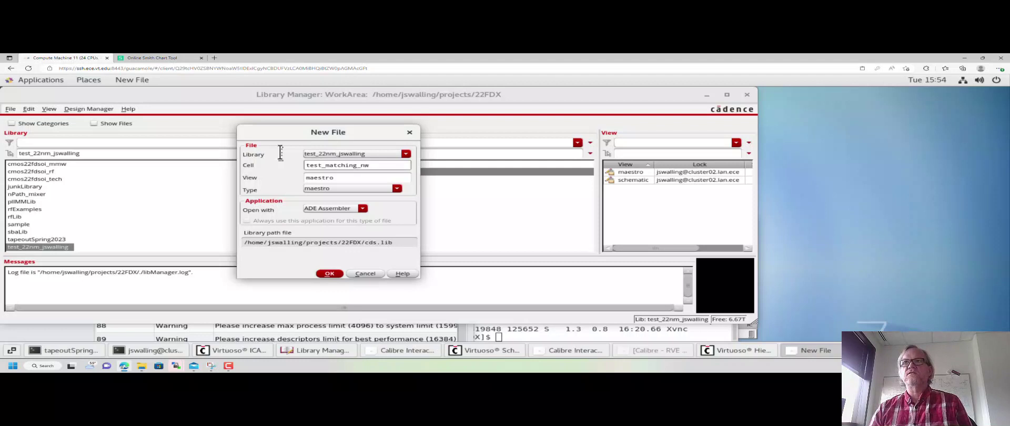
{"action": "type", "text": "st_matching_nw"}
{"action": "key", "text": "Tab"}
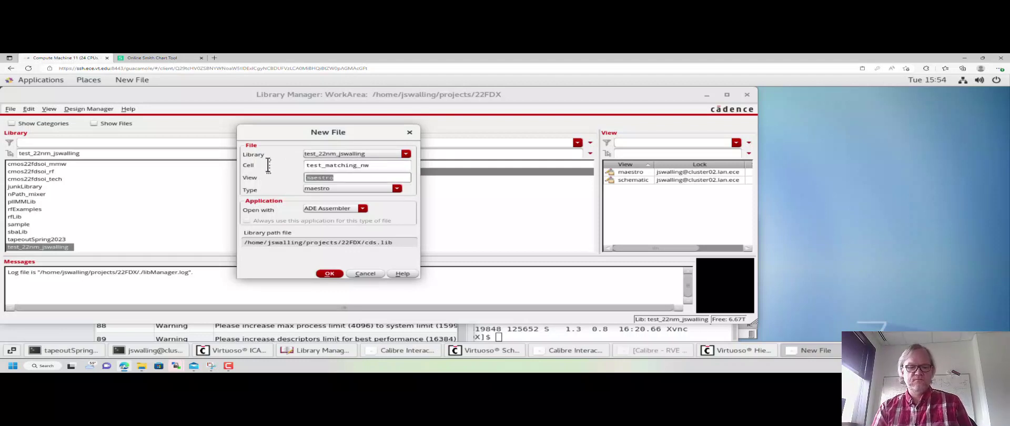
{"action": "type", "text": "schemat"}
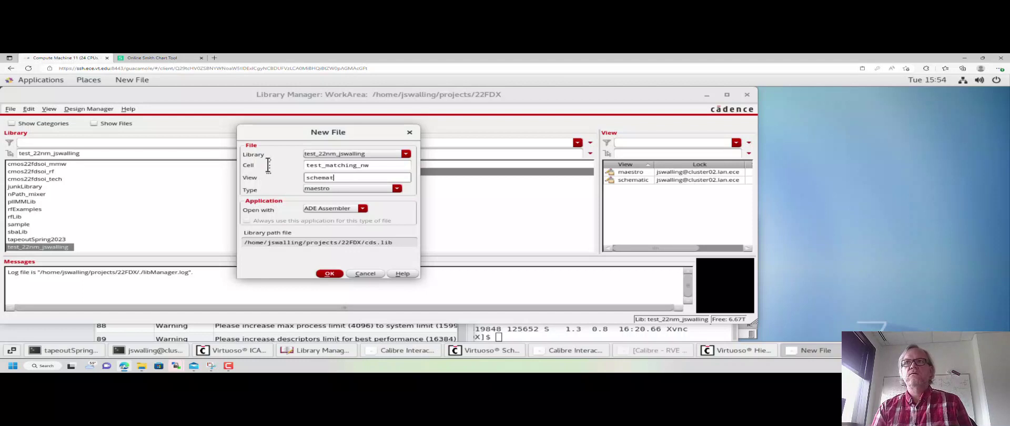
{"action": "type", "text": "ic"}
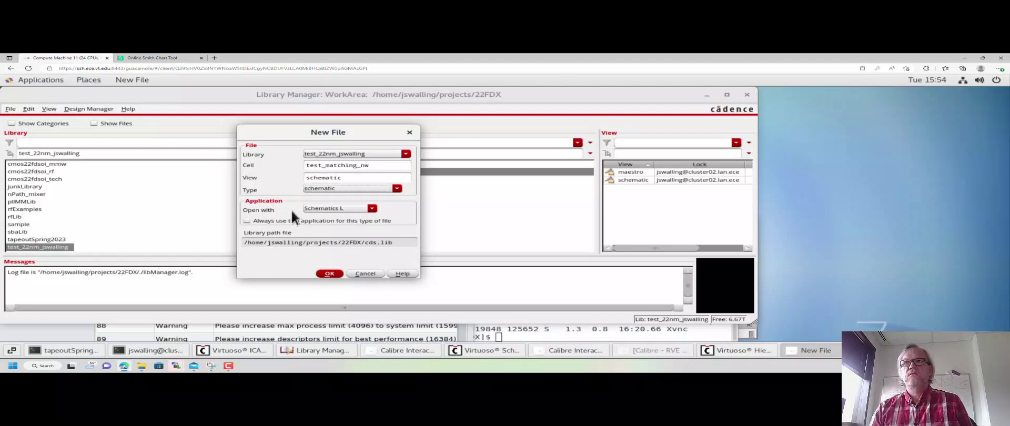
{"action": "key", "text": "Return"}
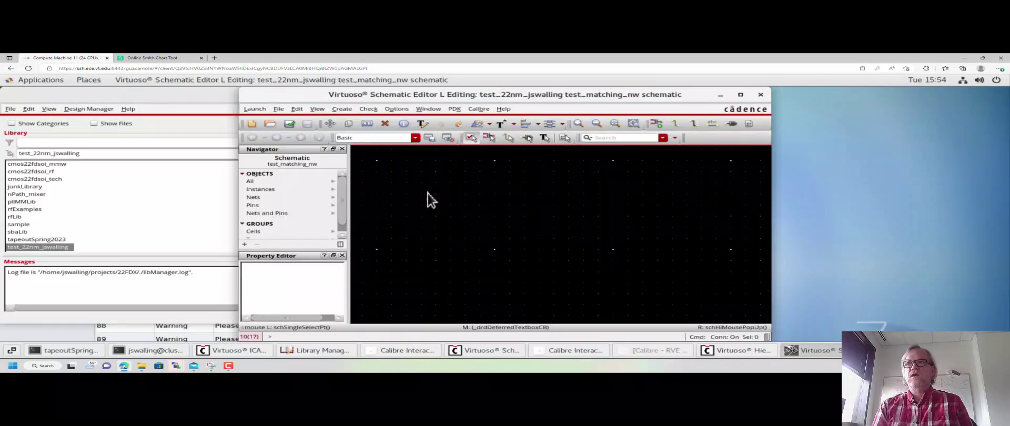
- Start adding an instance of the analogLib port cell
{"action": "key", "text": "i"}
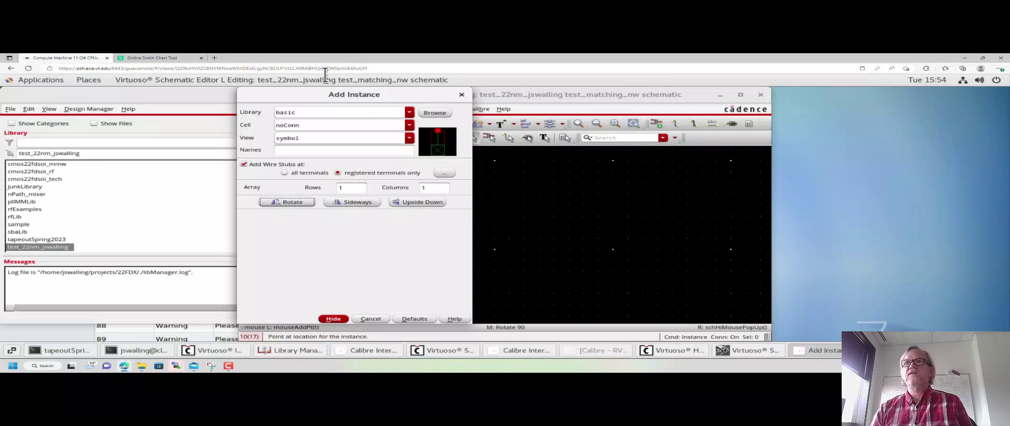
{"action": "type", "text": "anan"}
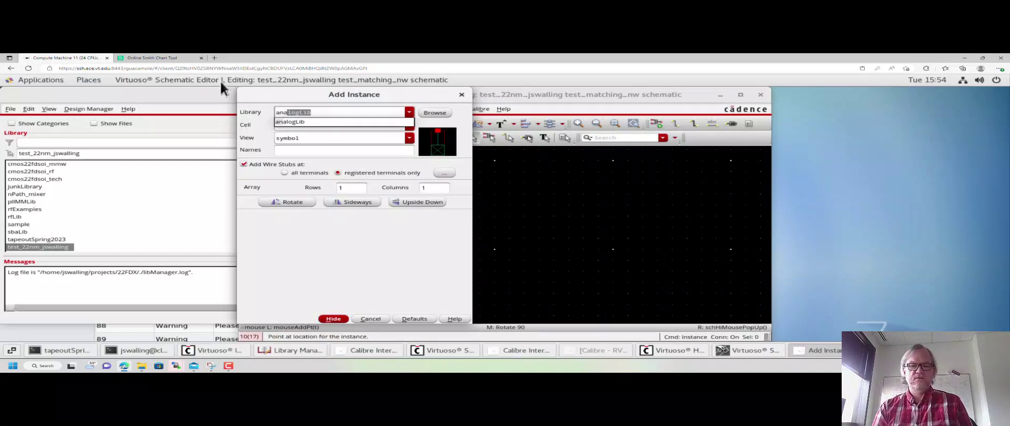
{"action": "key", "text": "Tab"}
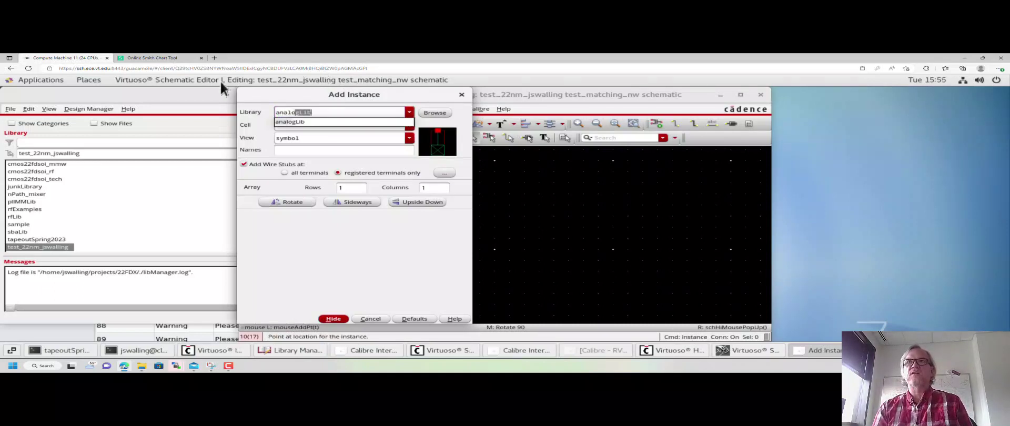
{"action": "key", "text": "Tab"}
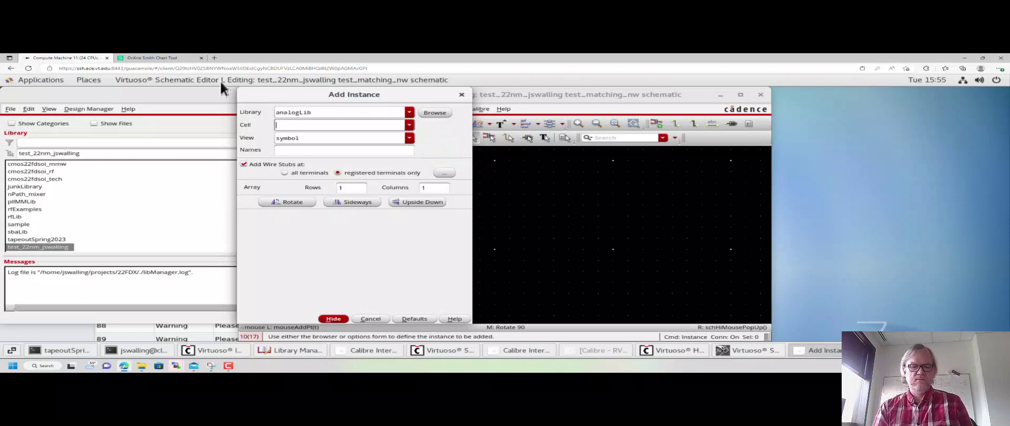
{"action": "type", "text": "port"}
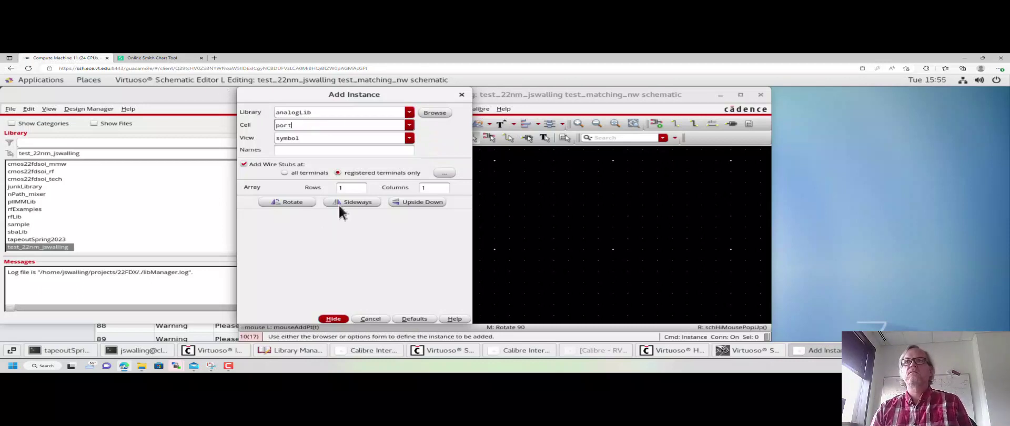
{"action": "key", "text": "Tab"}
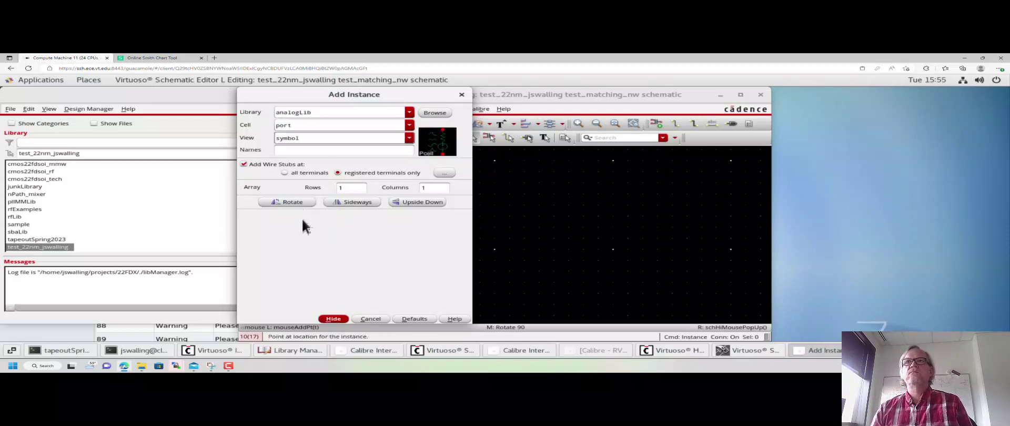
- Set the port to 10 Ohms resistance, 20 Ohms reactance, port number 1, and place it
{"action": "left_click_drag", "start_coordinate": [394, 235], "coordinate": [257, 238]}
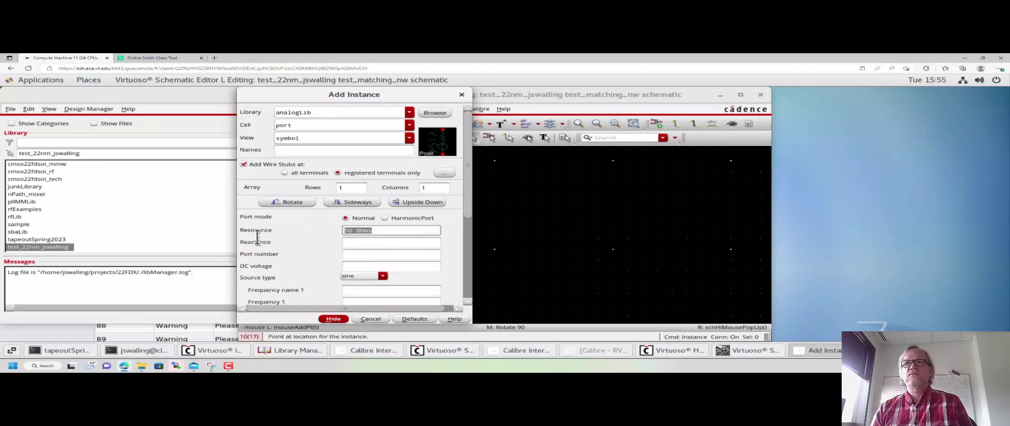
{"action": "type", "text": "10"}
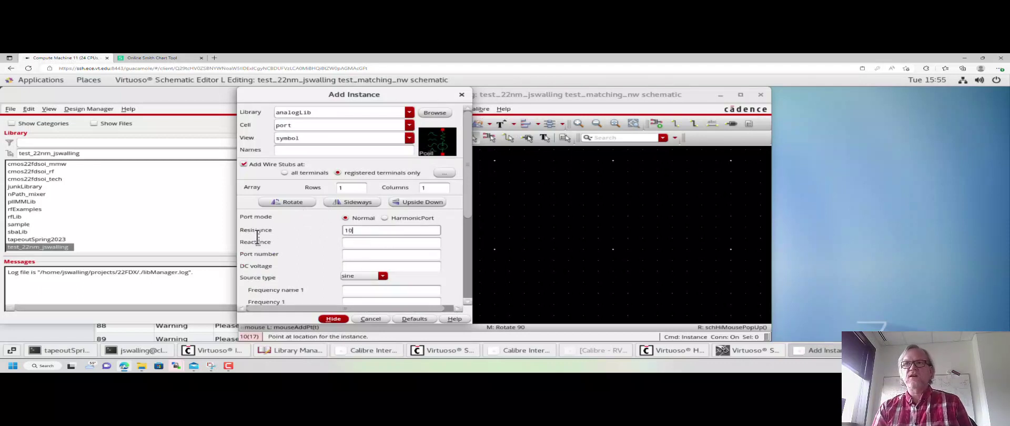
{"action": "key", "text": "Tab"}
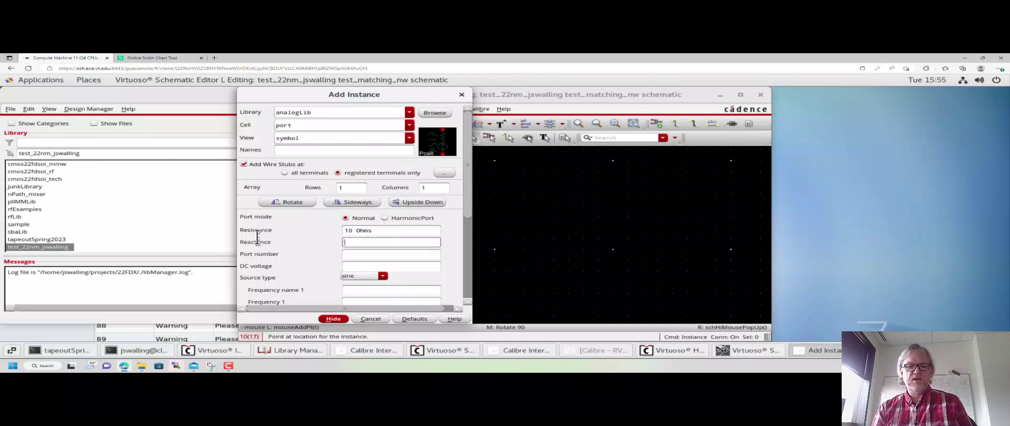
{"action": "type", "text": "20"}
{"action": "key", "text": "Tab"}
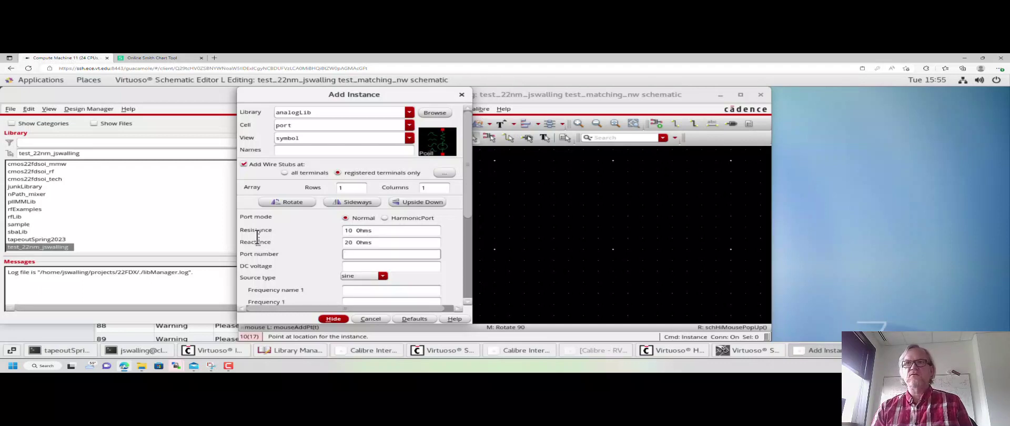
{"action": "type", "text": "1"}
{"action": "key", "text": "Tab"}
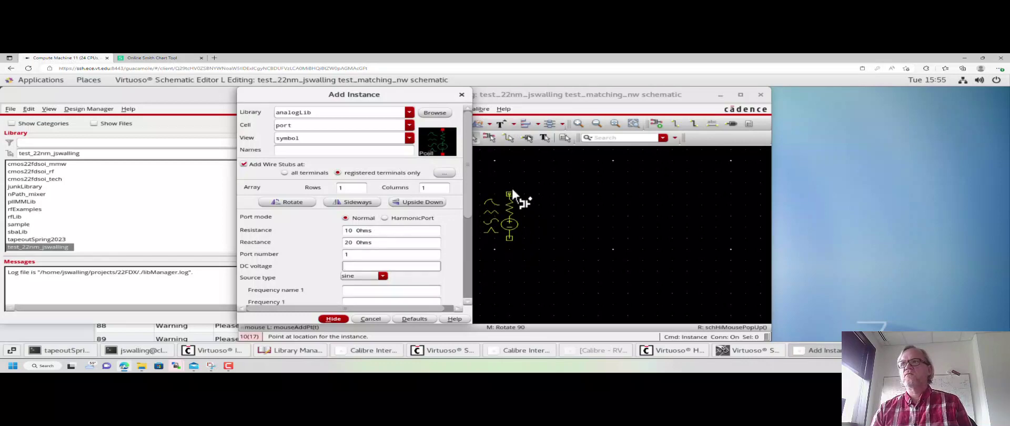
{"action": "left_click", "coordinate": [491, 169]}
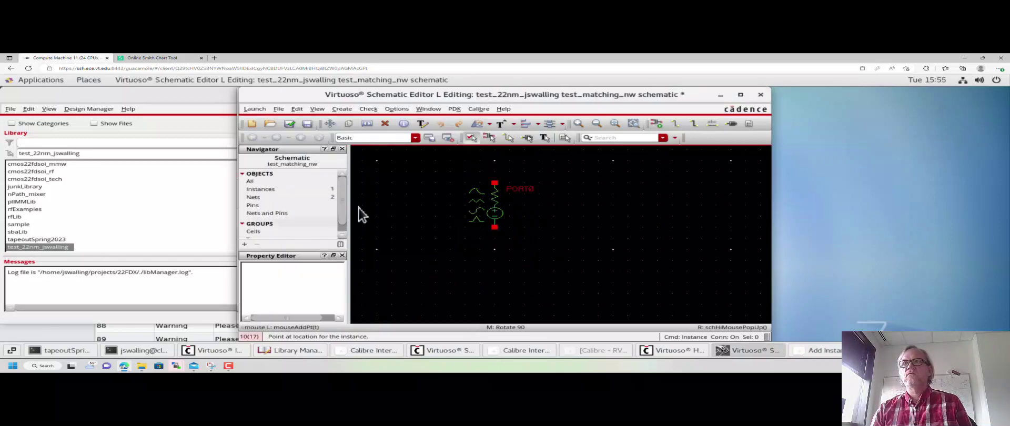
- Configure the next port with 50 Ohms resistance, -100 Ohms reactance and port number 2
{"action": "left_click", "coordinate": [818, 350]}
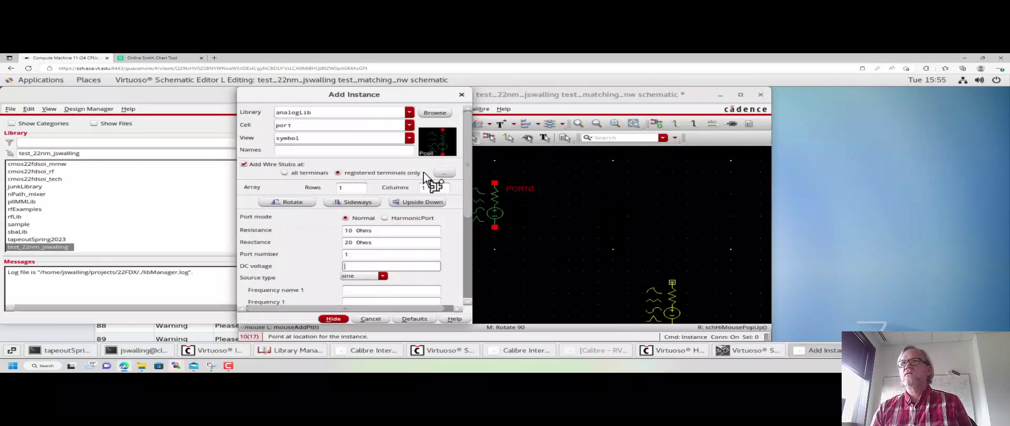
{"action": "left_click", "coordinate": [346, 255]}
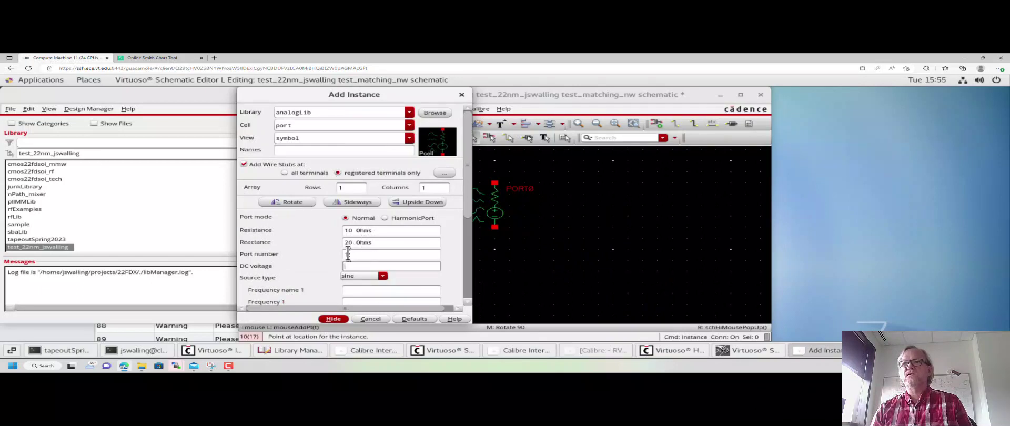
{"action": "key", "text": "BackSpace"}
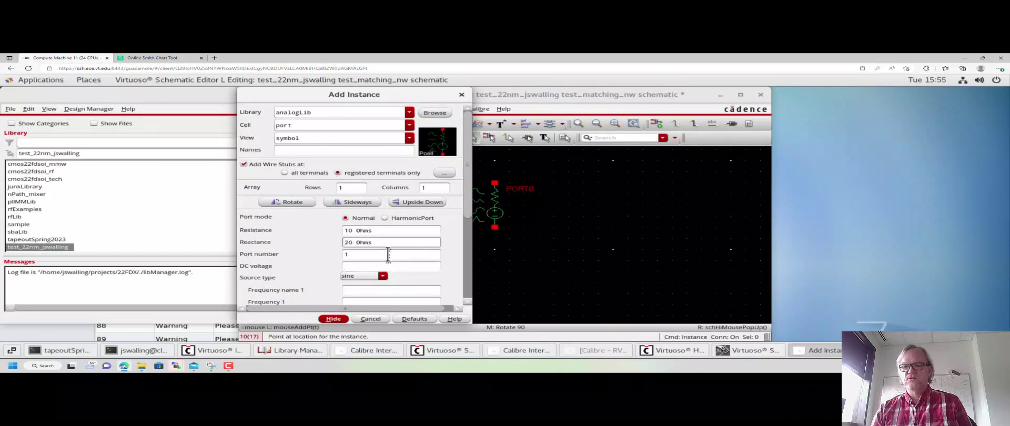
{"action": "left_click", "coordinate": [347, 232]}
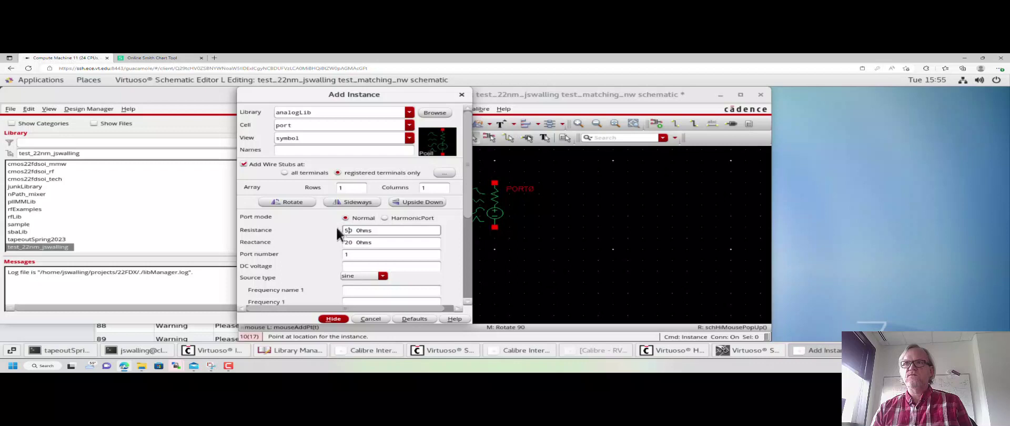
{"action": "key", "text": "Tab"}
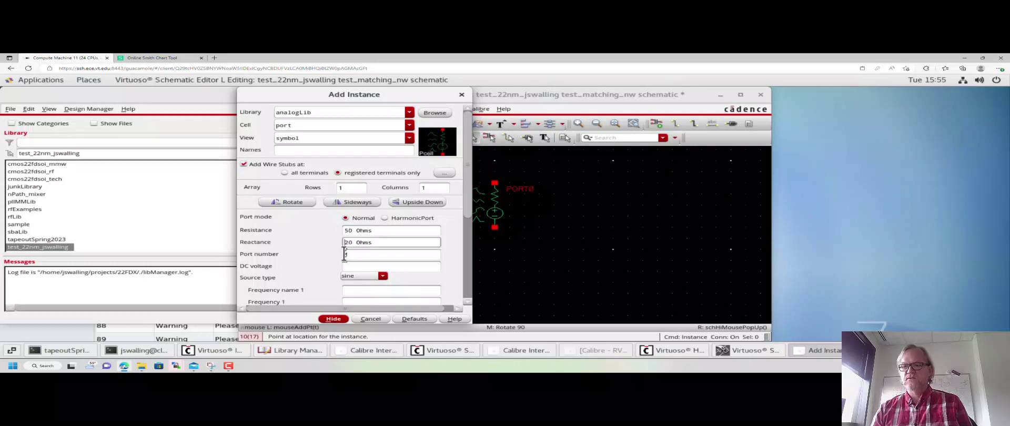
{"action": "type", "text": "-"}
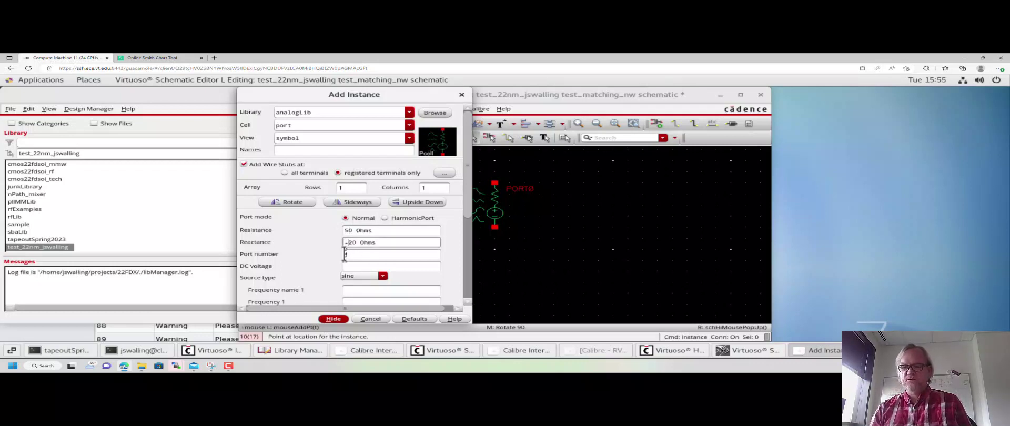
{"action": "key", "text": "Delete"}
{"action": "type", "text": "100"}
{"action": "key", "text": "BackSpace"}
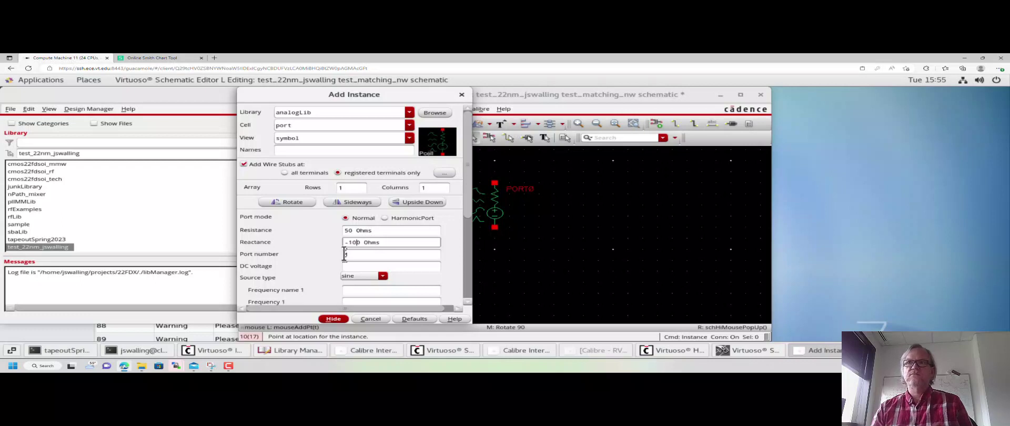
{"action": "key", "text": "Tab"}
{"action": "type", "text": "2"}
{"action": "key", "text": "Tab"}
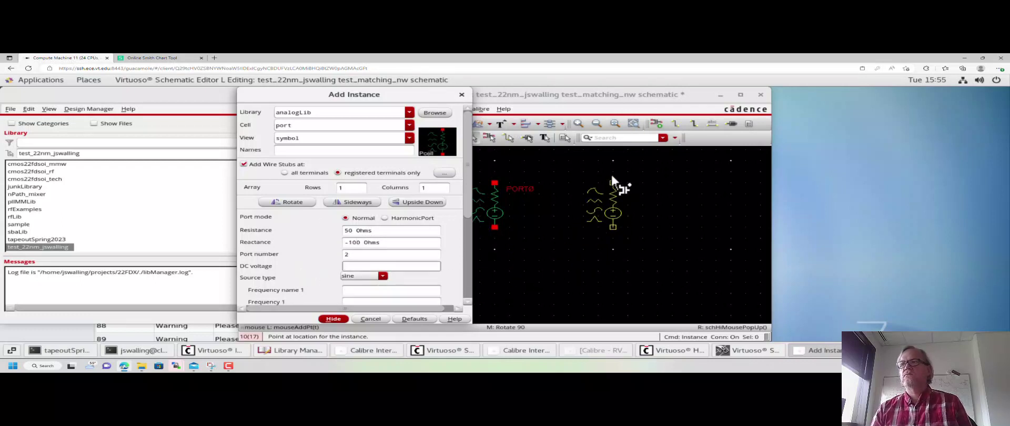
- Place PORT1 to the right of PORT0, end placement, and select PORT0
{"action": "left_click", "coordinate": [613, 177]}
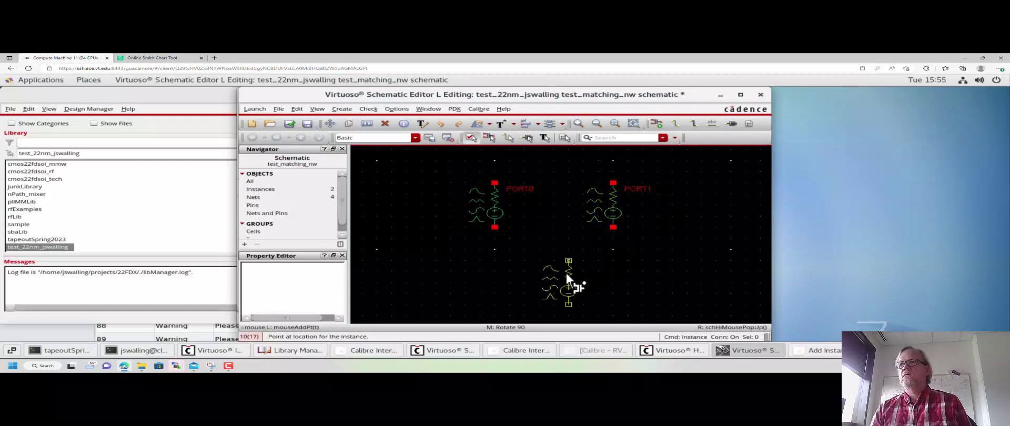
{"action": "key", "text": "Escape"}
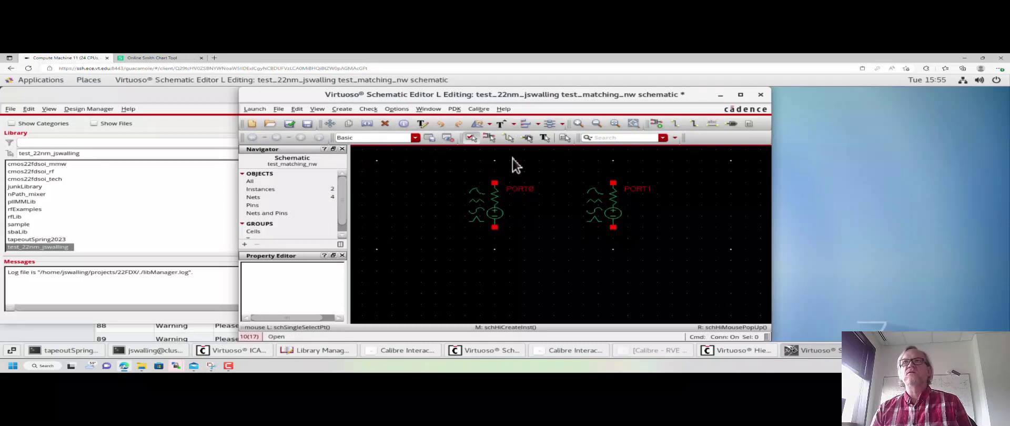
{"action": "left_click", "coordinate": [497, 198]}
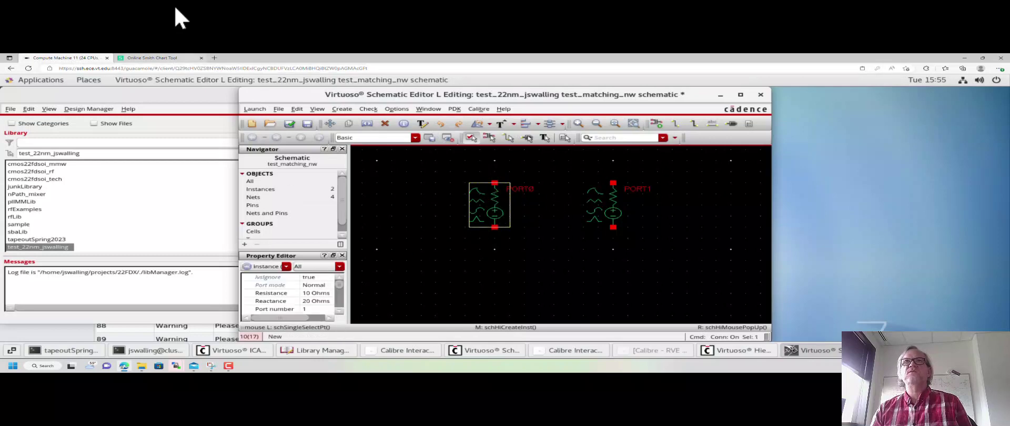
- Set the Online Smith Chart Tool frequency to 5000 MHz
{"action": "left_click", "coordinate": [185, 58]}
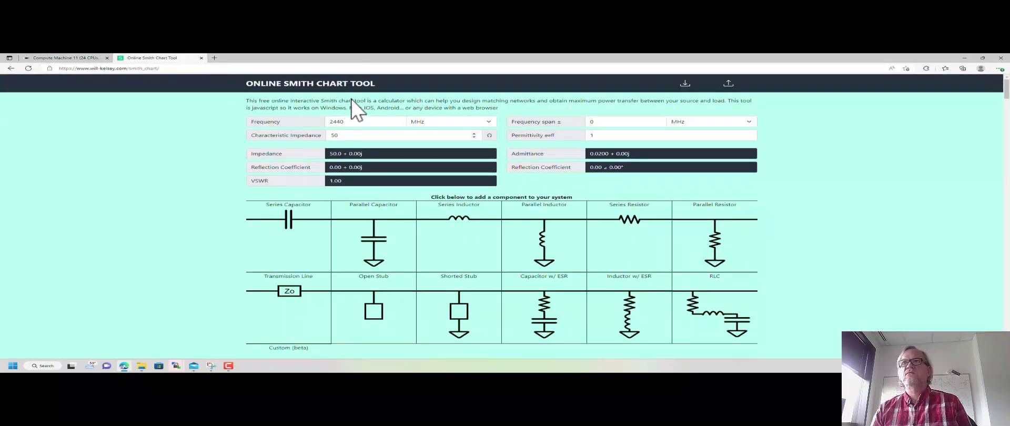
{"action": "key", "text": "Tab"}
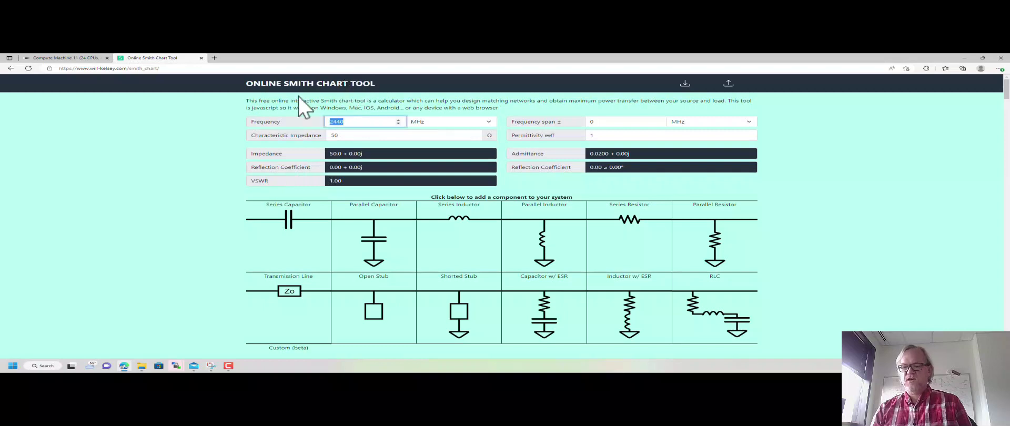
{"action": "type", "text": "5000"}
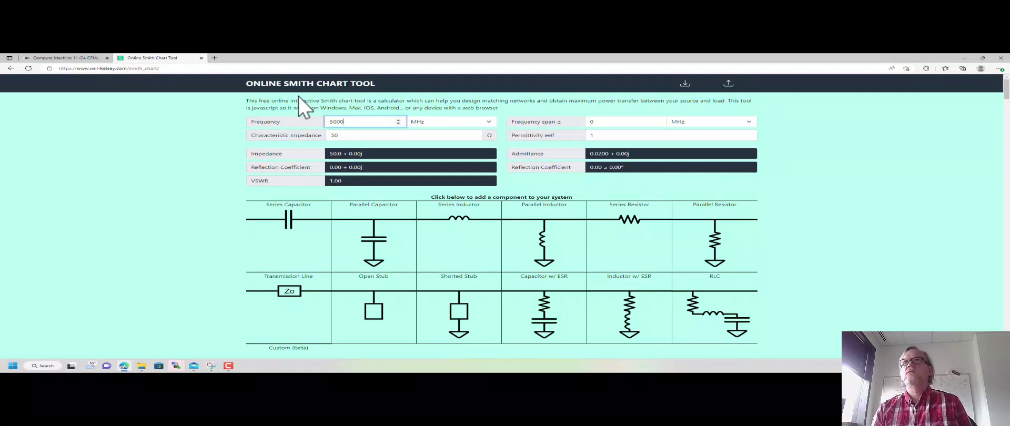
- Set the Black Box load impedance to 10 + 20j, then go back to Virtuoso
{"action": "scroll", "coordinate": [184, 135], "scroll_direction": "down", "scroll_amount": 2}
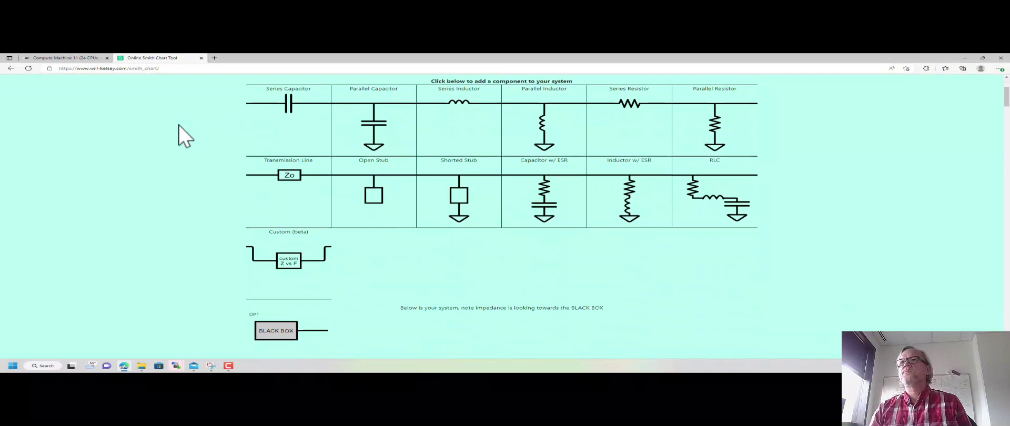
{"action": "scroll", "coordinate": [181, 139], "scroll_direction": "down", "scroll_amount": 3}
{"action": "double_click", "coordinate": [257, 238]}
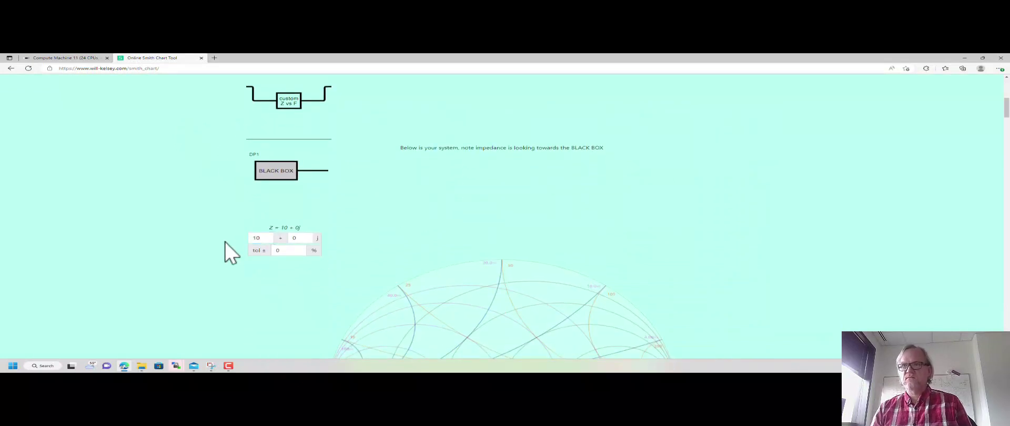
{"action": "key", "text": "Tab"}
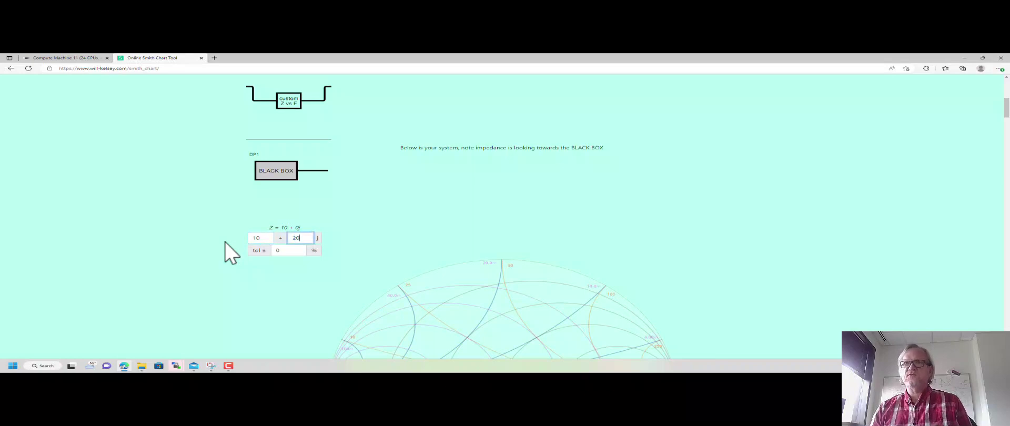
{"action": "type", "text": "20"}
{"action": "left_click", "coordinate": [234, 251]}
{"action": "scroll", "coordinate": [372, 244], "scroll_direction": "down", "scroll_amount": 1}
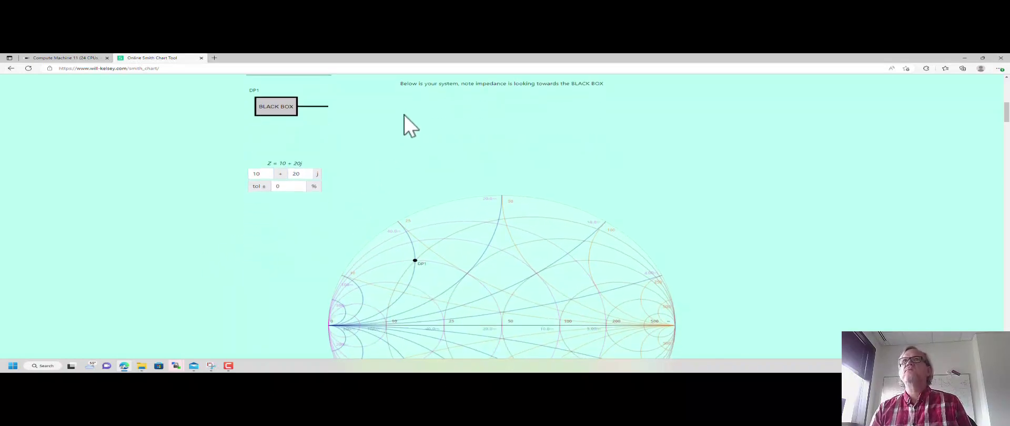
{"action": "key", "text": "ctrl+shift+Tab"}
- Deselect PORT0 and select PORT1 to show its 50 Ohm, -100 Ohm reactance properties
{"action": "left_click", "coordinate": [653, 213]}
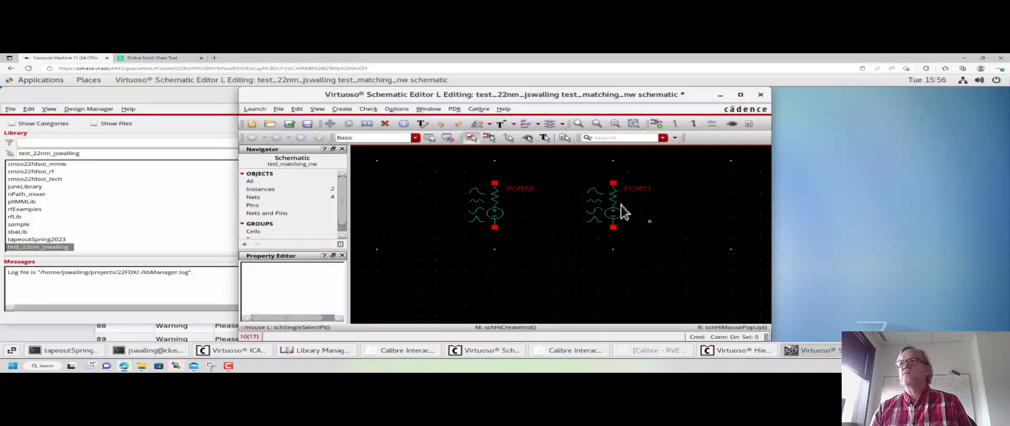
{"action": "left_click", "coordinate": [661, 219]}
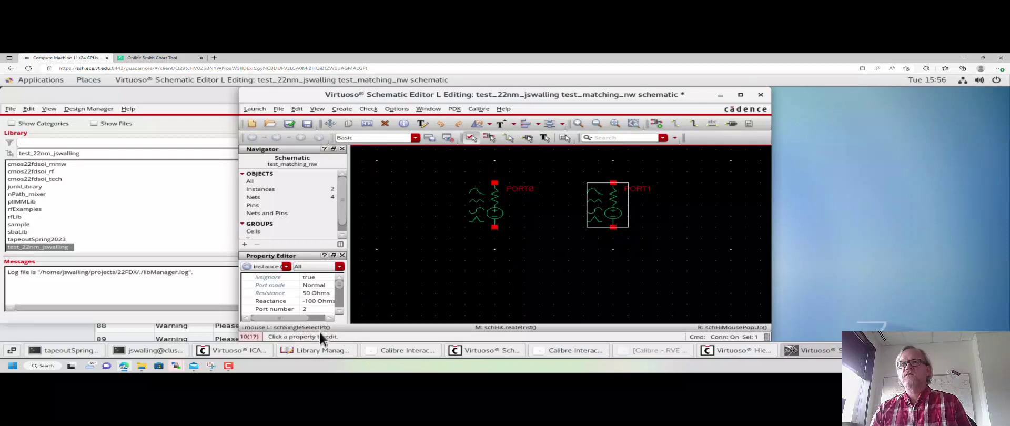
- Add custom impedance marker MP0 at real 50, imaginary 100 on the Smith chart
{"action": "left_click", "coordinate": [152, 58]}
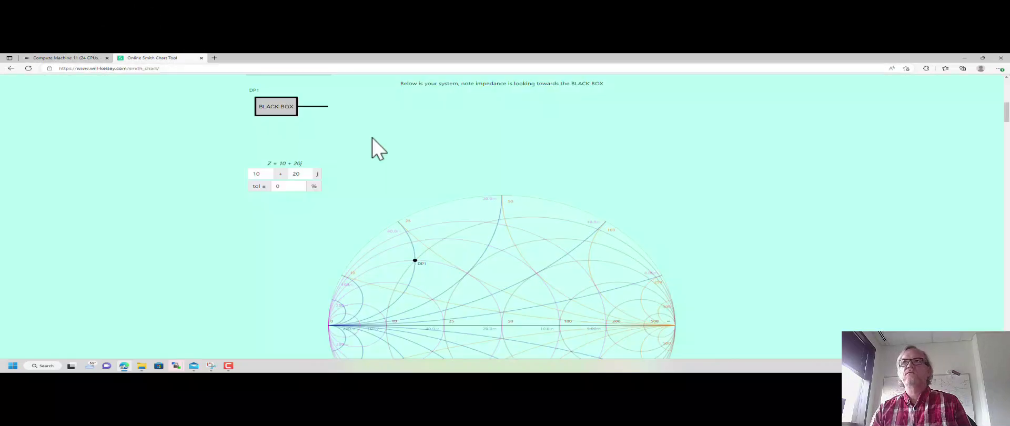
{"action": "scroll", "coordinate": [543, 234], "scroll_direction": "down", "scroll_amount": 8}
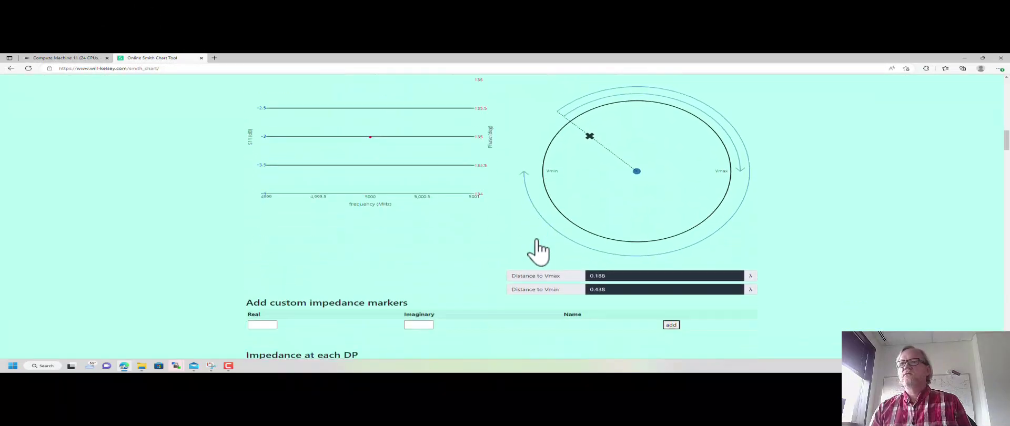
{"action": "scroll", "coordinate": [537, 253], "scroll_direction": "down", "scroll_amount": 1}
{"action": "left_click", "coordinate": [269, 273]}
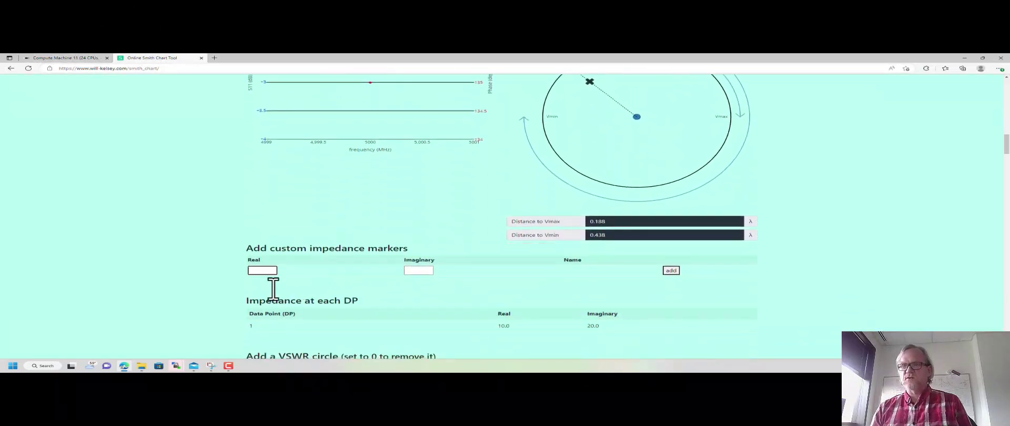
{"action": "type", "text": "50"}
{"action": "key", "text": "Tab"}
{"action": "type", "text": "100"}
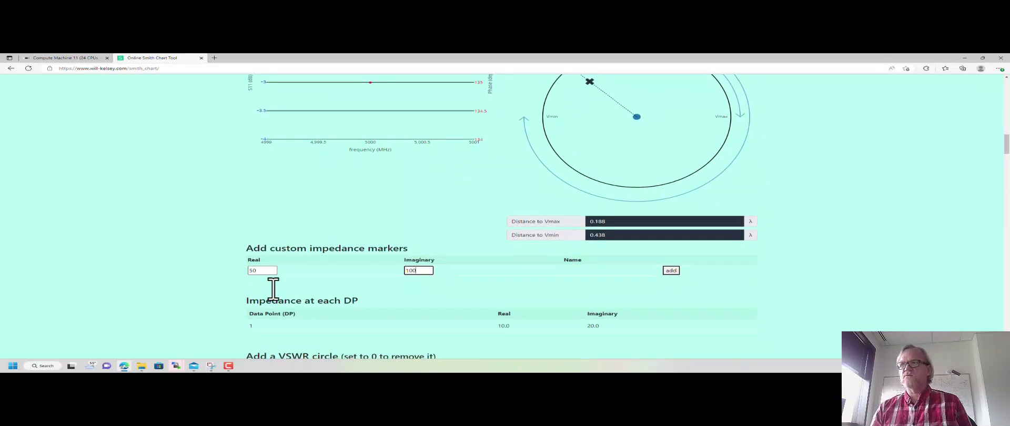
{"action": "left_click", "coordinate": [671, 270]}
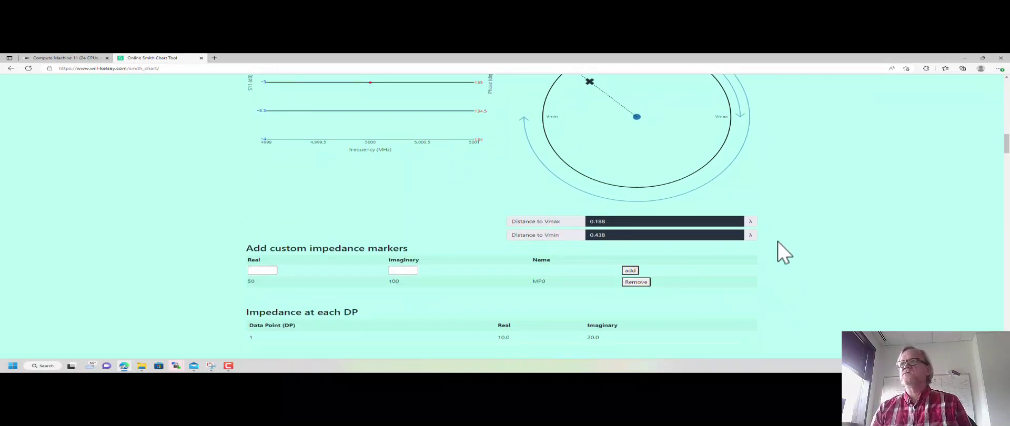
{"action": "scroll", "coordinate": [795, 250], "scroll_direction": "up", "scroll_amount": 10}
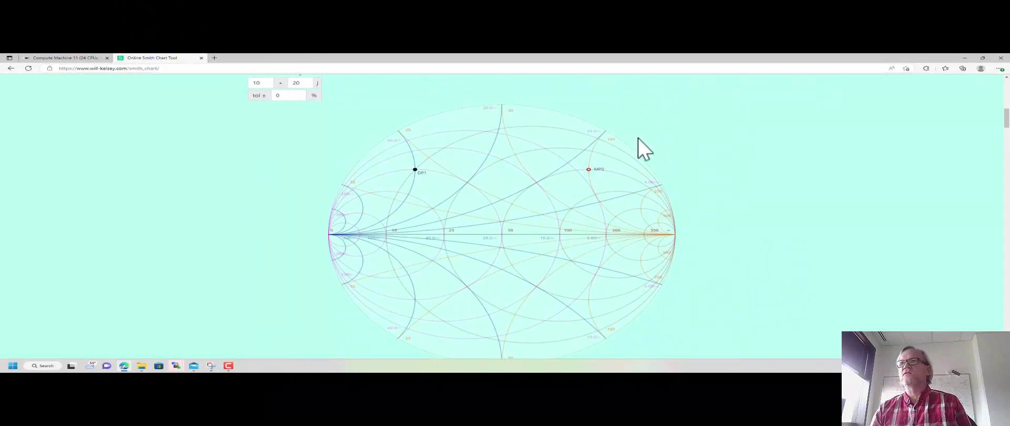
{"action": "scroll", "coordinate": [695, 168], "scroll_direction": "up", "scroll_amount": 1}
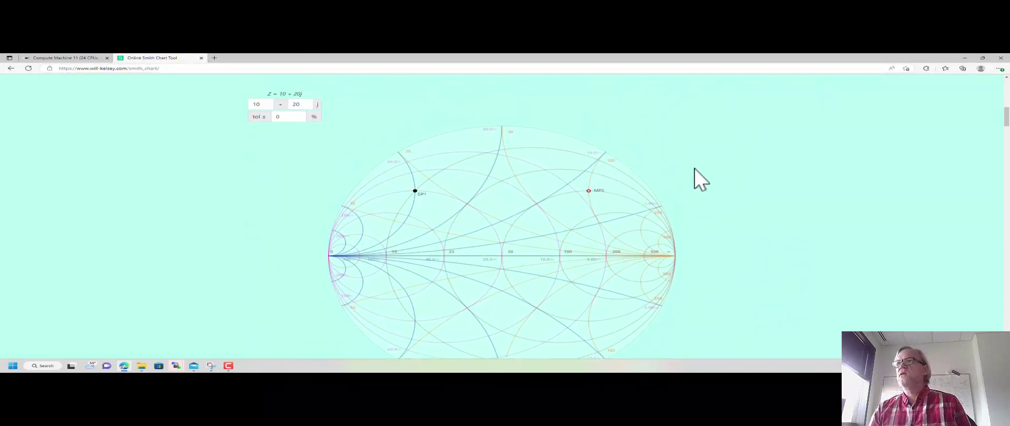
{"action": "scroll", "coordinate": [697, 177], "scroll_direction": "up", "scroll_amount": 1}
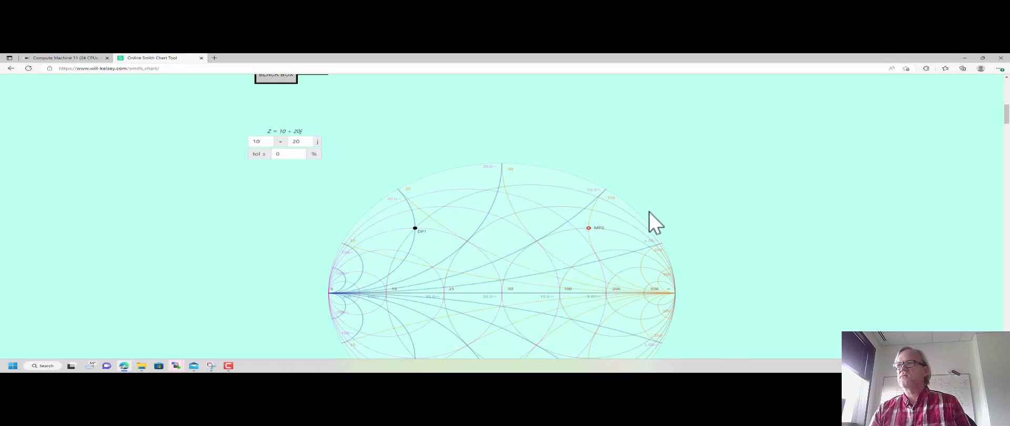
{"action": "scroll", "coordinate": [682, 221], "scroll_direction": "up", "scroll_amount": 5}
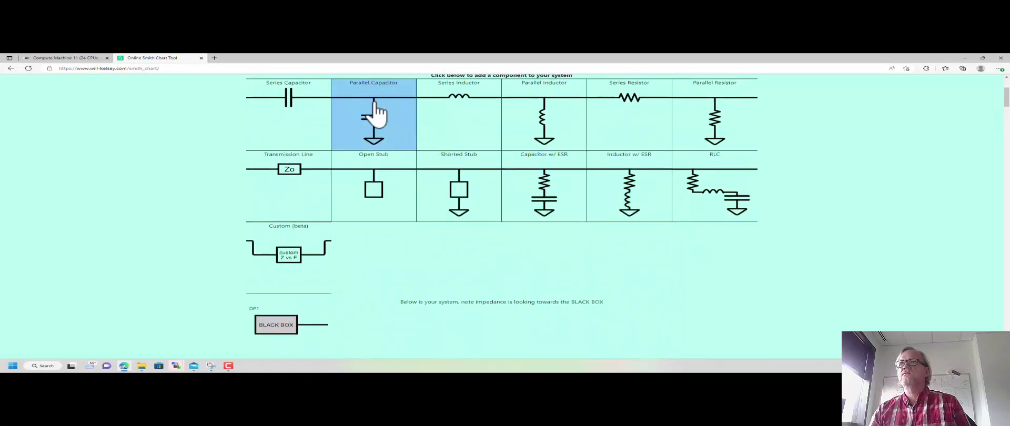
- Add a shunt capacitor and a series inductor after the black-box load
{"action": "left_click", "coordinate": [376, 105]}
{"action": "left_click", "coordinate": [448, 105]}
{"action": "scroll", "coordinate": [666, 300], "scroll_direction": "down", "scroll_amount": 3}
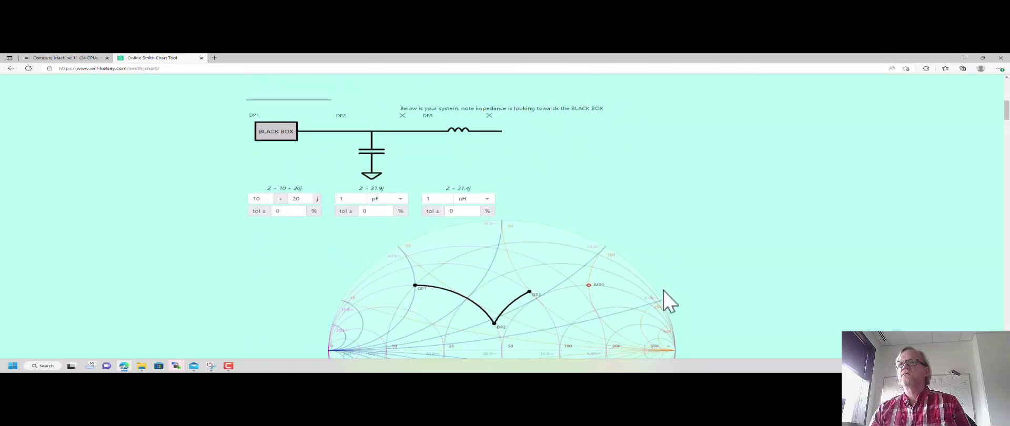
{"action": "scroll", "coordinate": [666, 298], "scroll_direction": "down", "scroll_amount": 2}
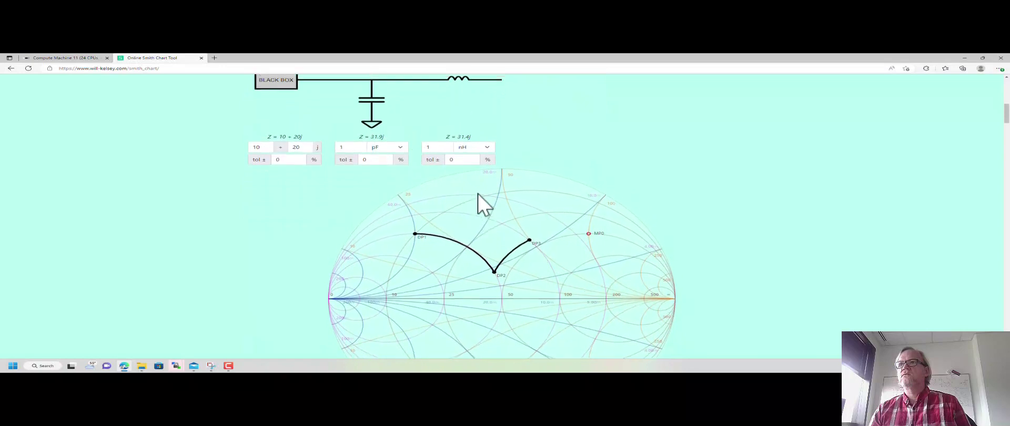
- Try shunt capacitor values of 8, 0.8 and 2 pF
{"action": "left_click", "coordinate": [350, 148]}
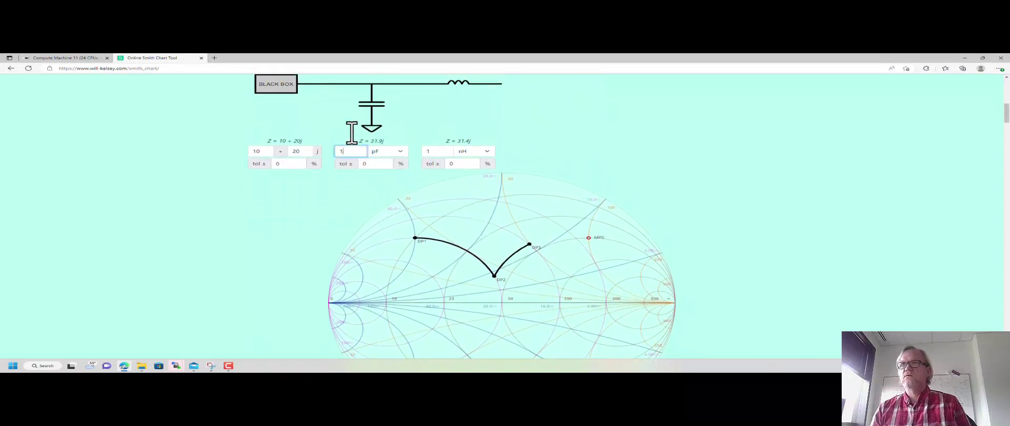
{"action": "key", "text": "BackSpace"}
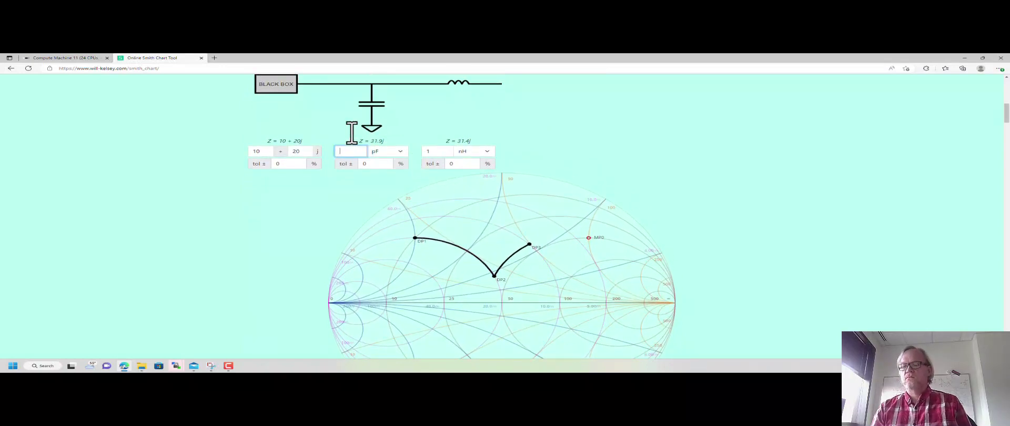
{"action": "type", "text": "8"}
{"action": "key", "text": "Return"}
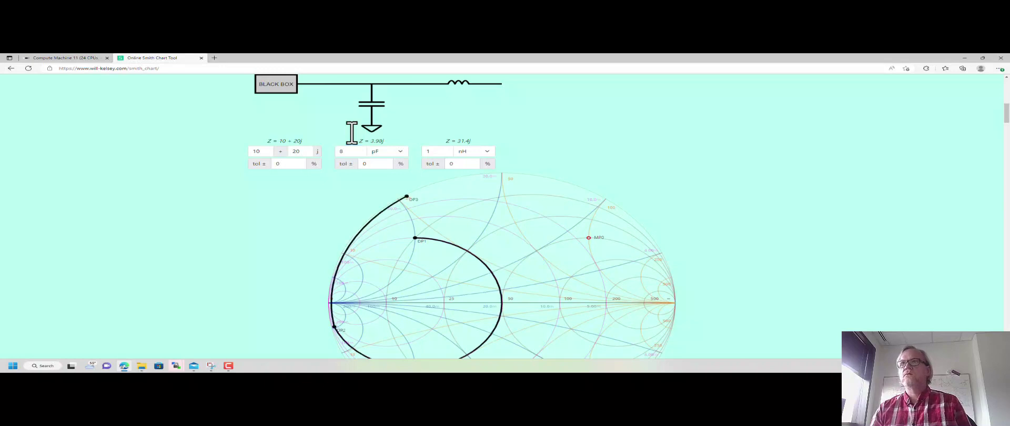
{"action": "key", "text": "ctrl+a"}
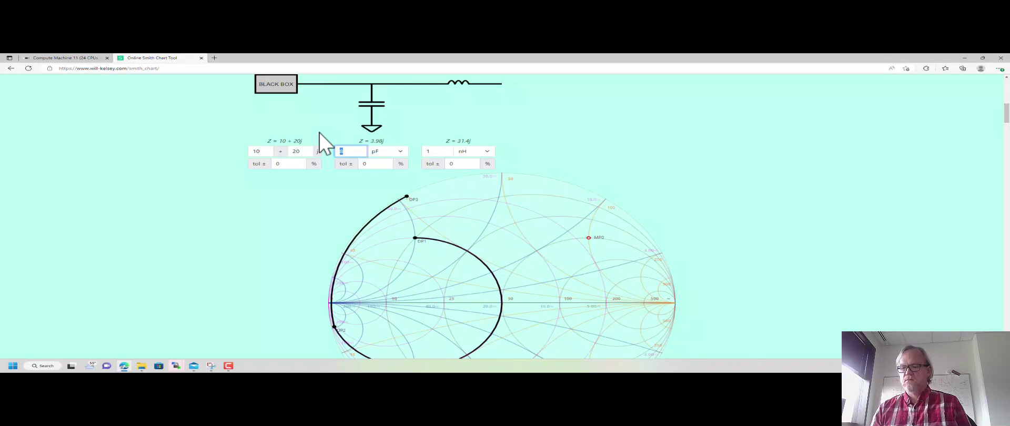
{"action": "key", "text": "Return"}
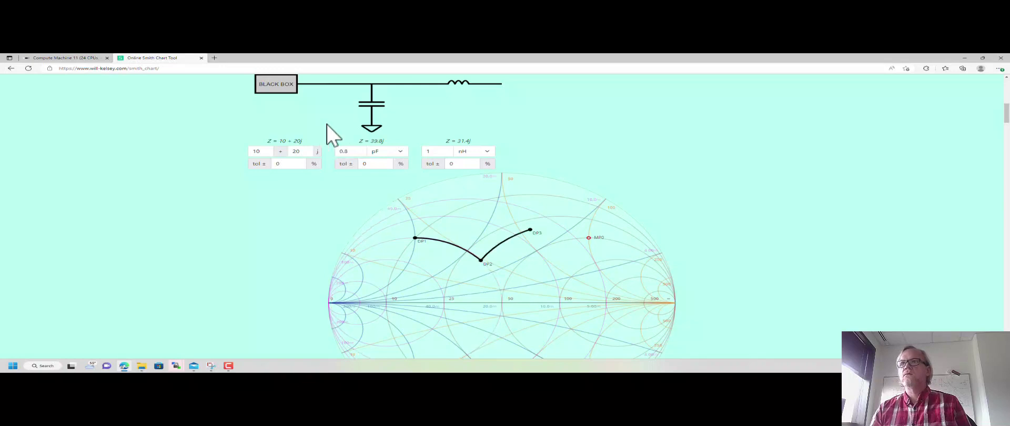
{"action": "key", "text": "ctrl+a"}
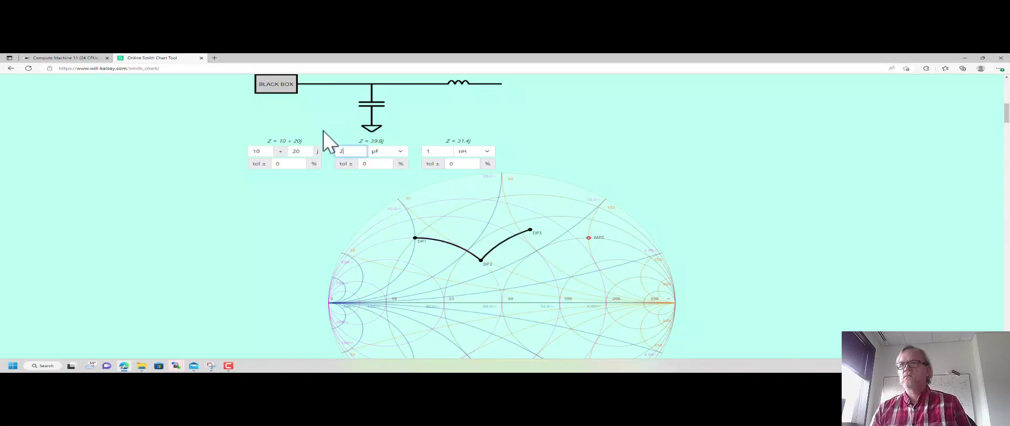
{"action": "type", "text": "2"}
{"action": "key", "text": "Return"}
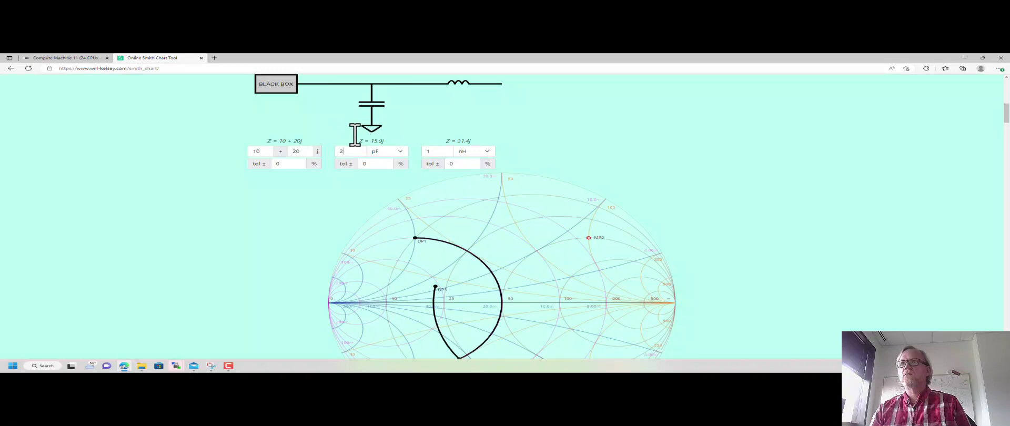
- Refine the capacitor through 1.5, 1.2 and 1.3 pF, settling on 1.25 pF
{"action": "type", "text": "1.5"}
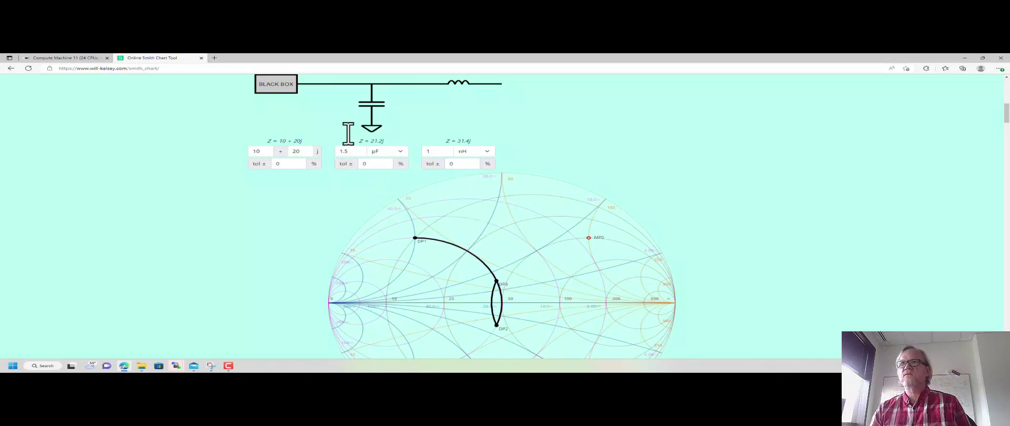
{"action": "left_click", "coordinate": [349, 150]}
{"action": "type", "text": "2"}
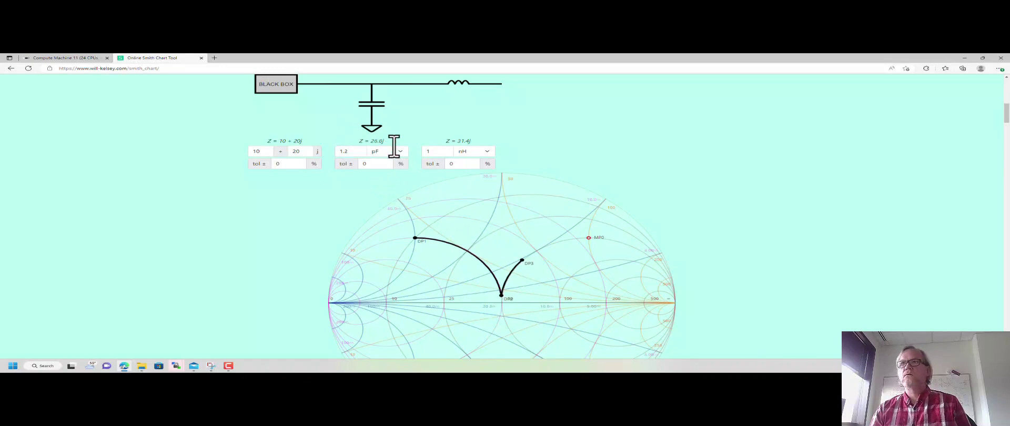
{"action": "left_click", "coordinate": [361, 150]}
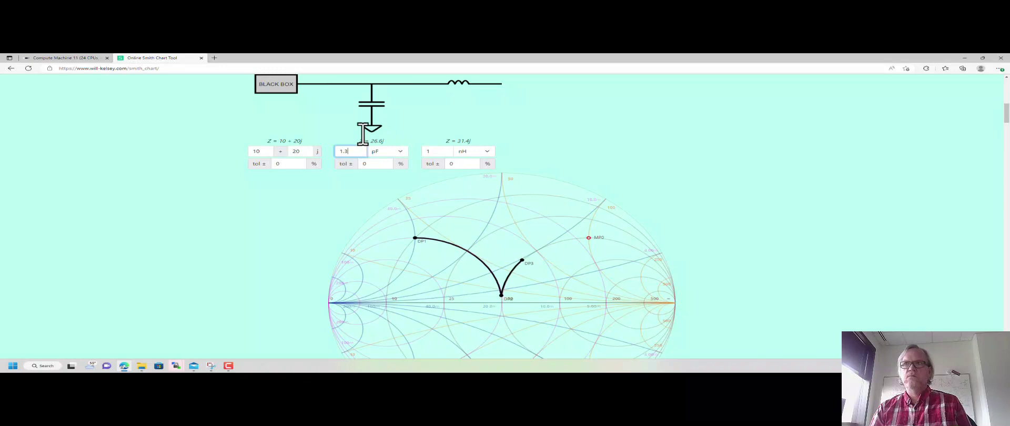
{"action": "type", "text": "3"}
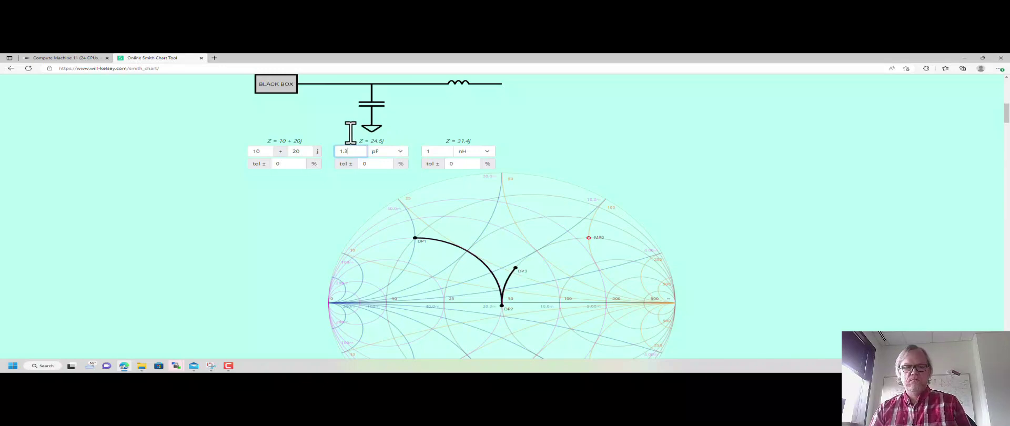
{"action": "left_click", "coordinate": [351, 133]}
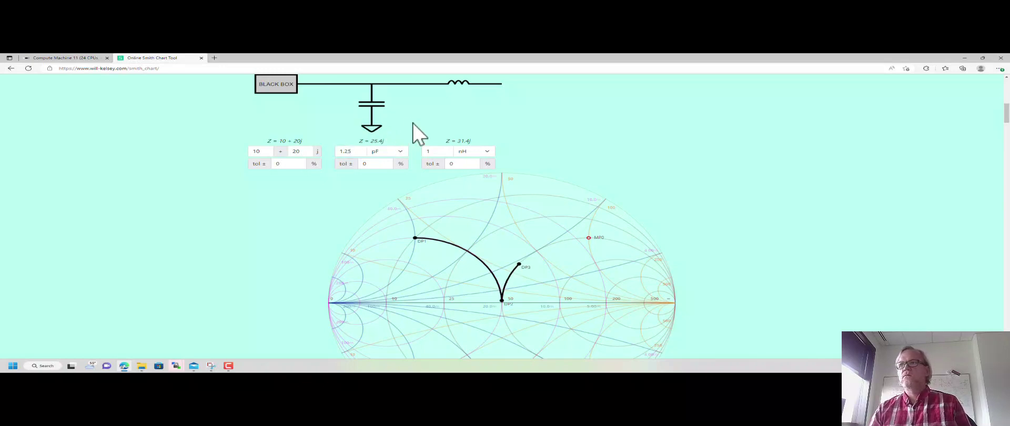
- Try 2 and 3 nH for the series inductor, then set it to 3.1 nH
{"action": "scroll", "coordinate": [476, 150], "scroll_direction": "down", "scroll_amount": 1}
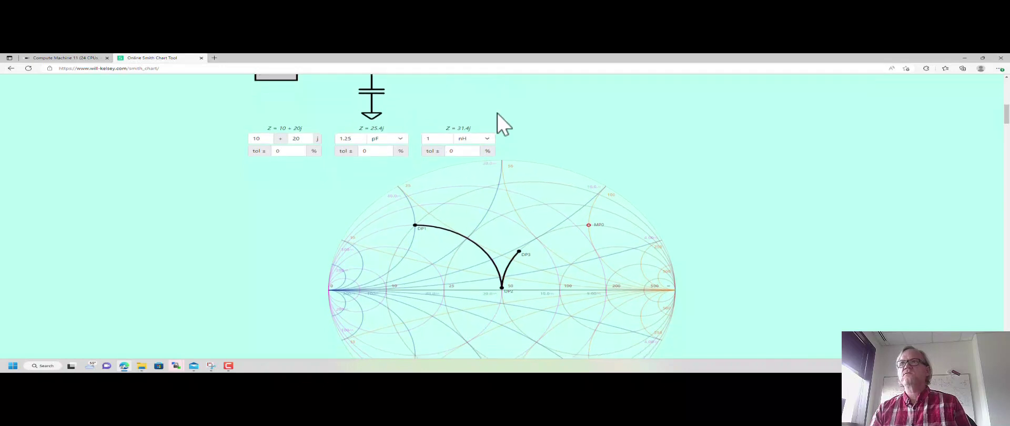
{"action": "left_click", "coordinate": [440, 137]}
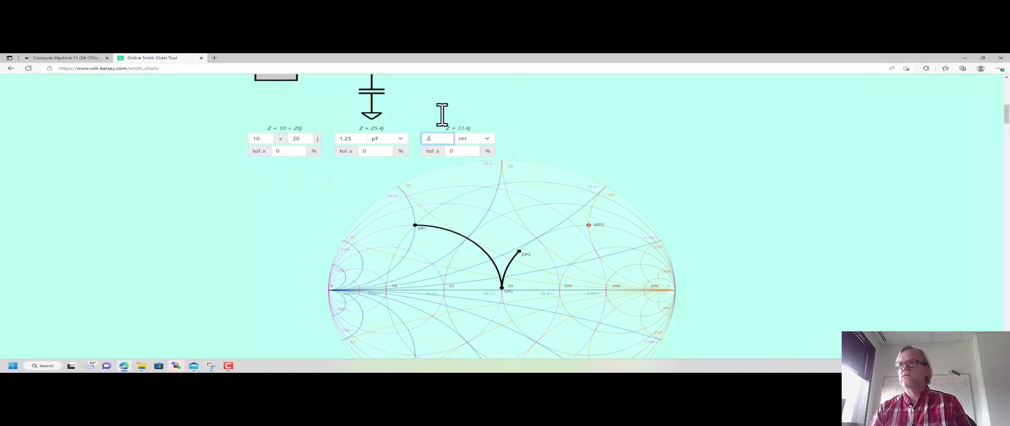
{"action": "type", "text": "2"}
{"action": "left_click", "coordinate": [442, 114]}
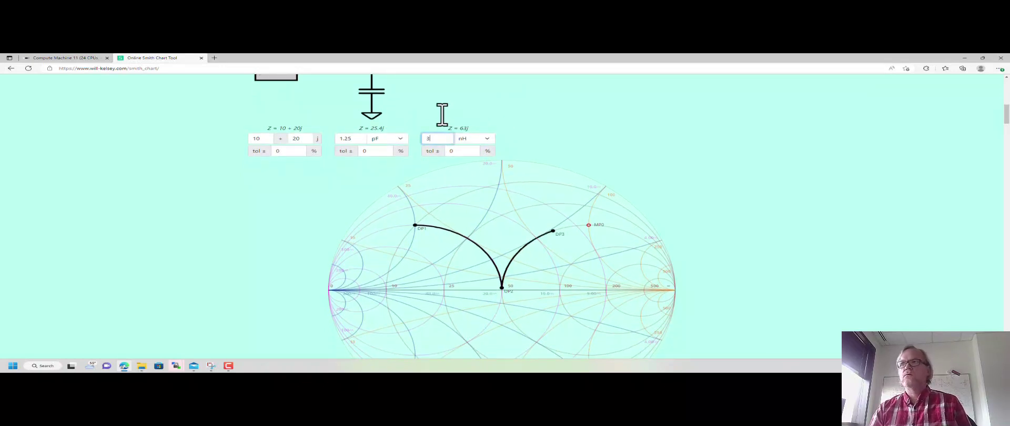
{"action": "type", "text": "3"}
{"action": "left_click", "coordinate": [442, 114]}
{"action": "key", "text": "Tab"}
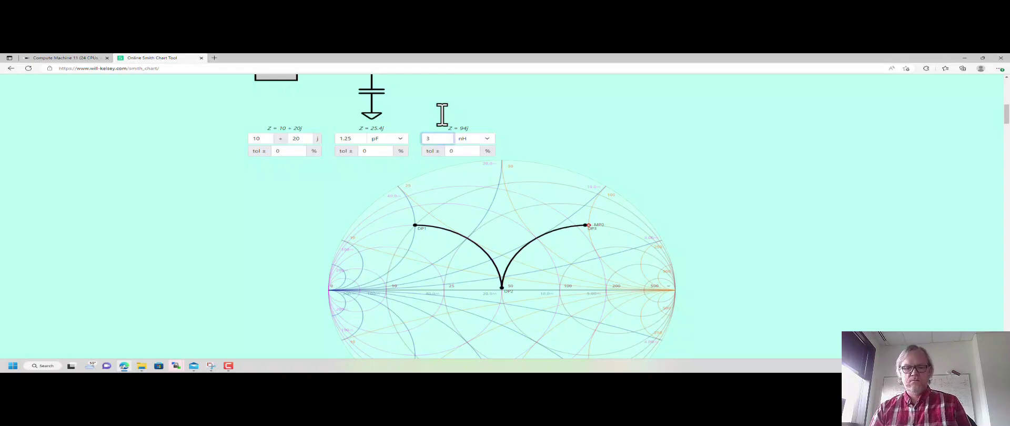
{"action": "left_click", "coordinate": [442, 115]}
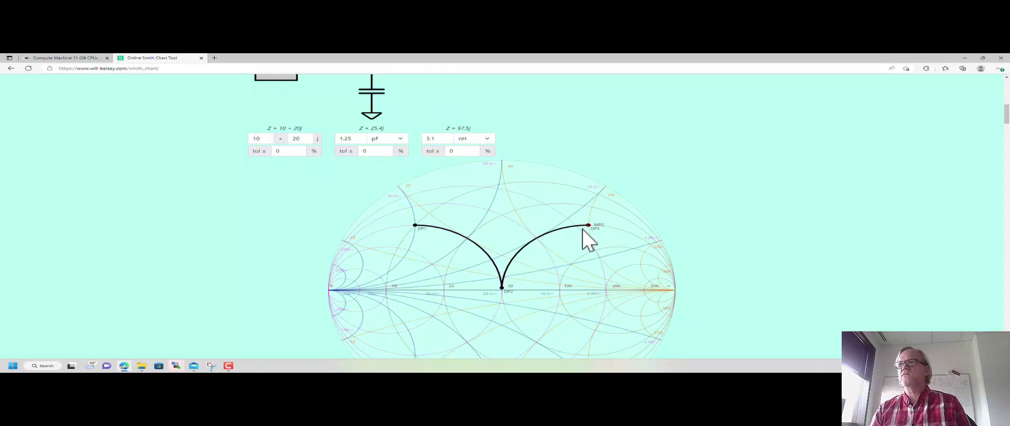
{"action": "scroll", "coordinate": [403, 141], "scroll_direction": "up", "scroll_amount": 1}
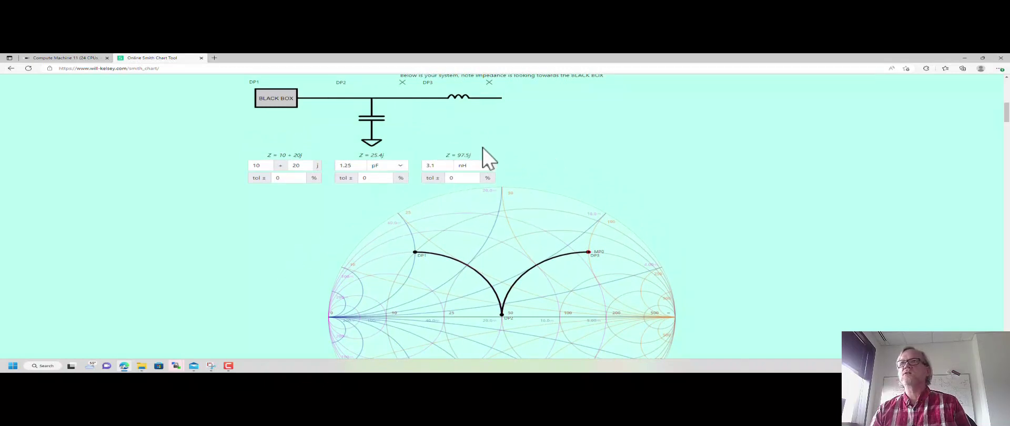
- Place a 1.25 pF analogLib capacitor beside PORT0
{"action": "left_click", "coordinate": [65, 57]}
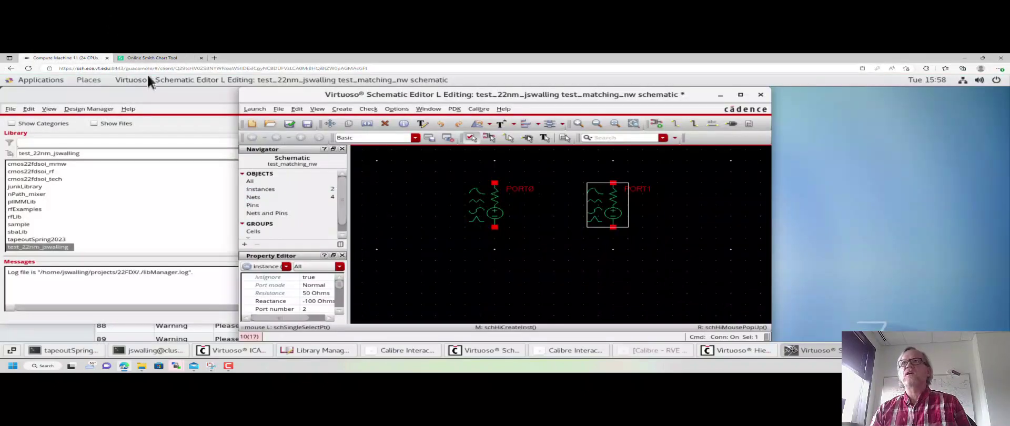
{"action": "left_click", "coordinate": [522, 147]}
{"action": "key", "text": "i"}
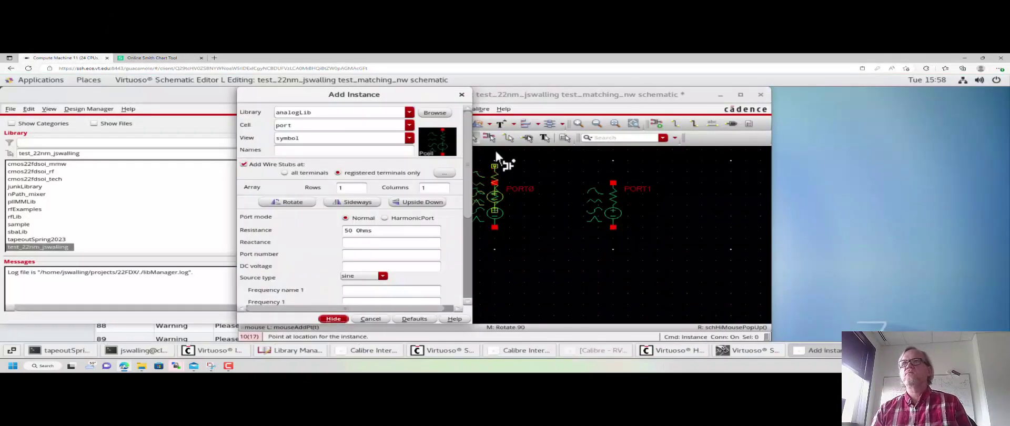
{"action": "type", "text": "cap"}
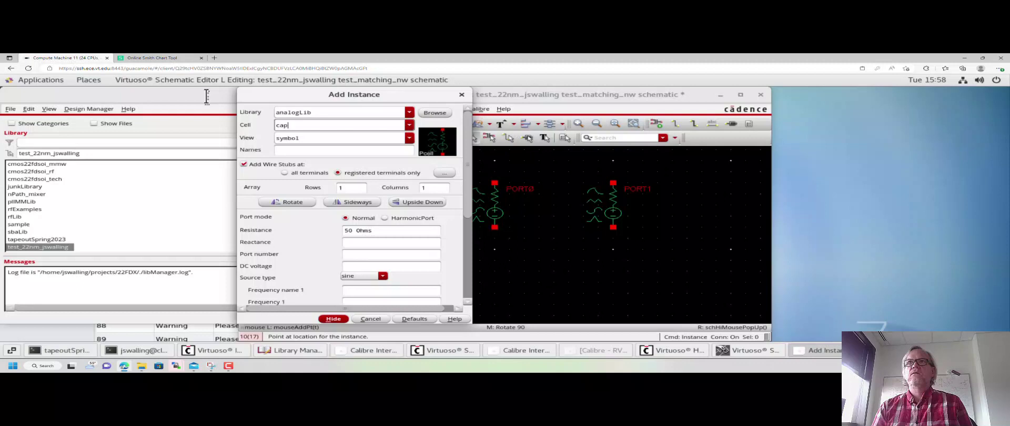
{"action": "key", "text": "Tab"}
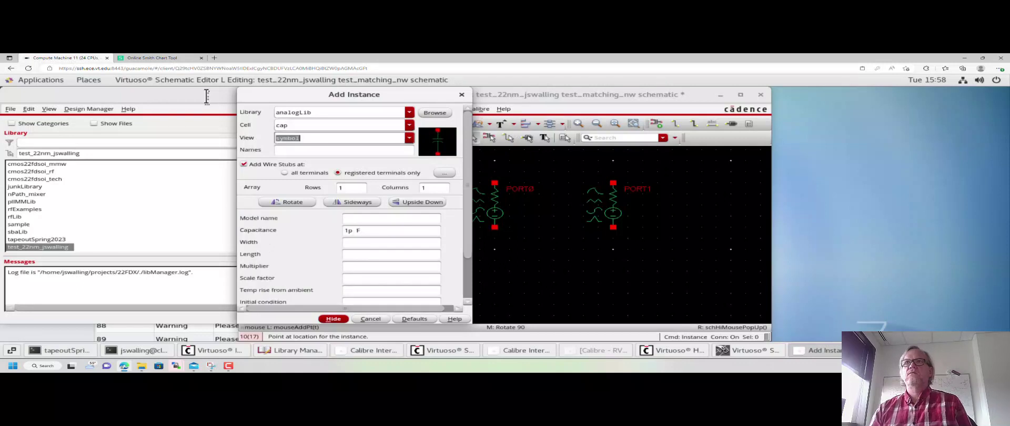
{"action": "left_click", "coordinate": [350, 234]}
{"action": "type", "text": ".25"}
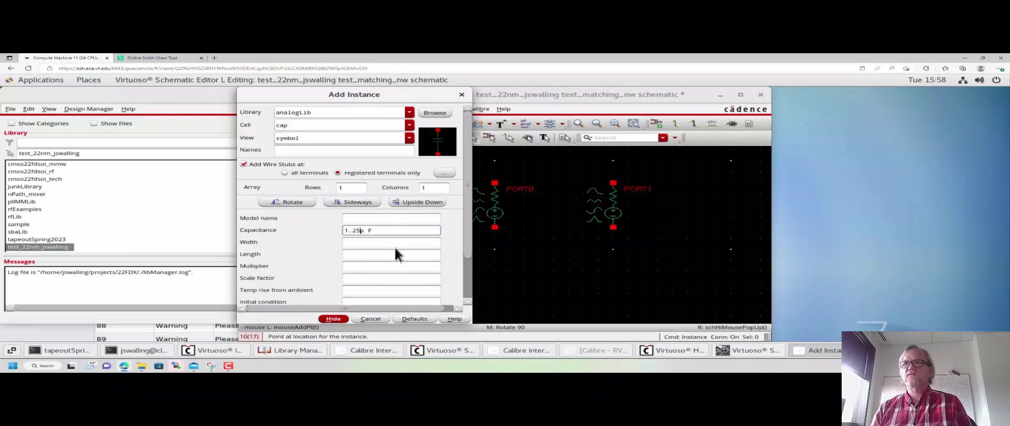
{"action": "key", "text": "Tab"}
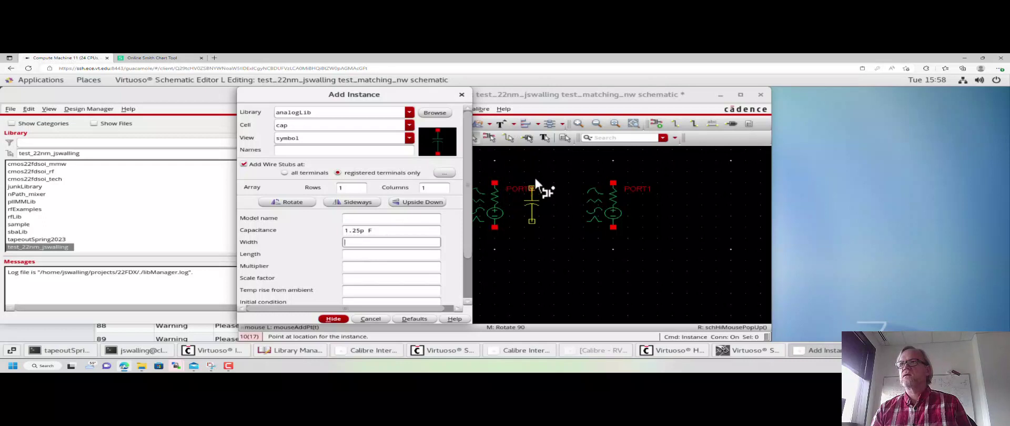
{"action": "left_click", "coordinate": [537, 178]}
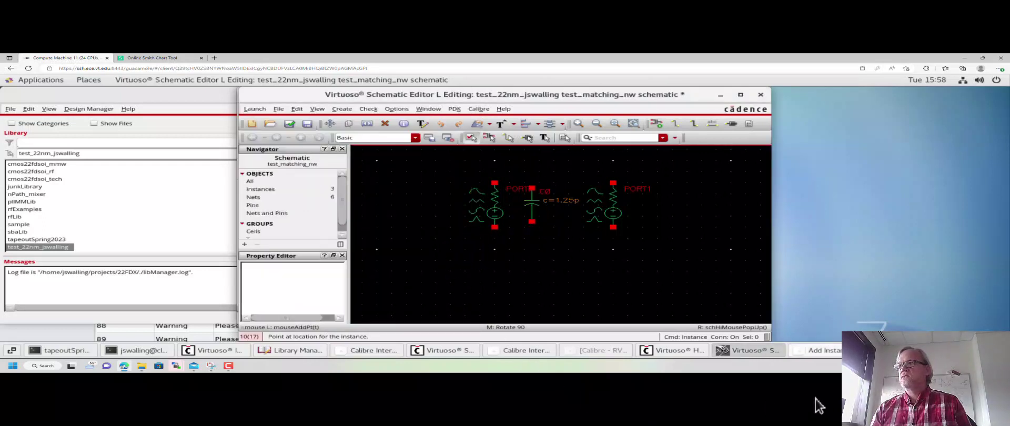
- Place a rotated 3.1 nH analogLib inductor between the capacitor and PORT1
{"action": "key", "text": "F3"}
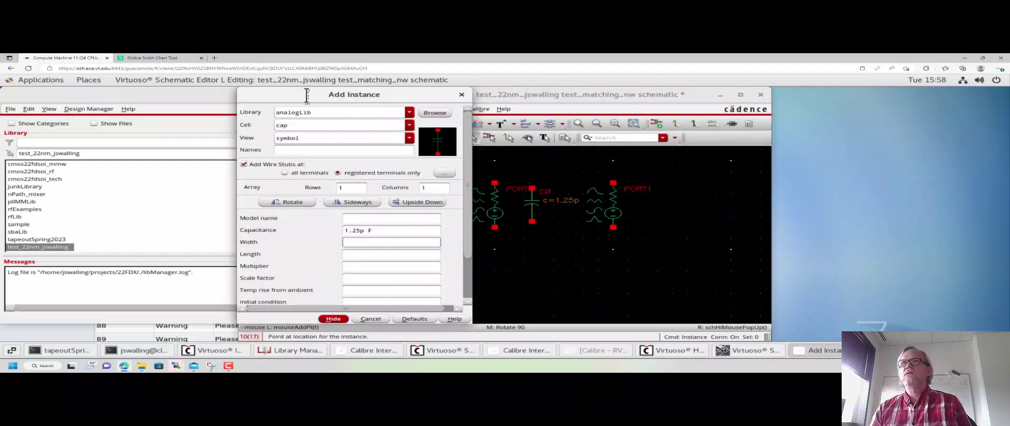
{"action": "type", "text": "ind"}
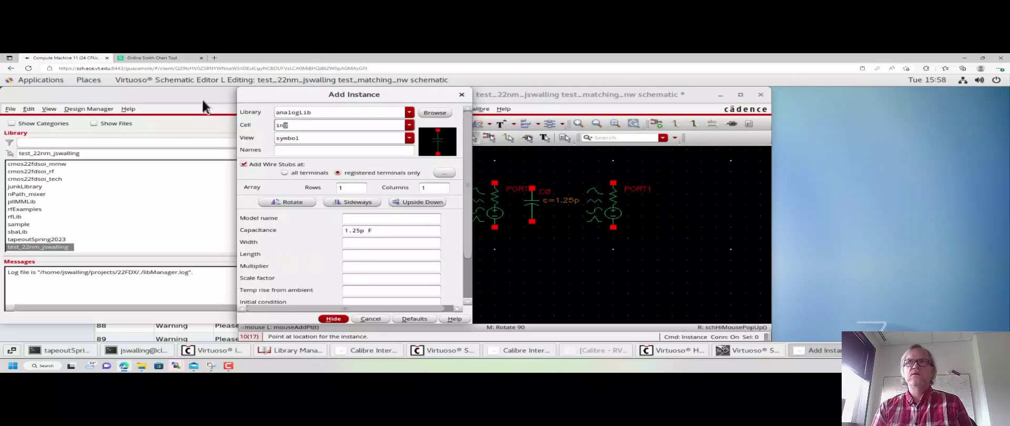
{"action": "key", "text": "Tab"}
{"action": "key", "text": "ctrl+Tab"}
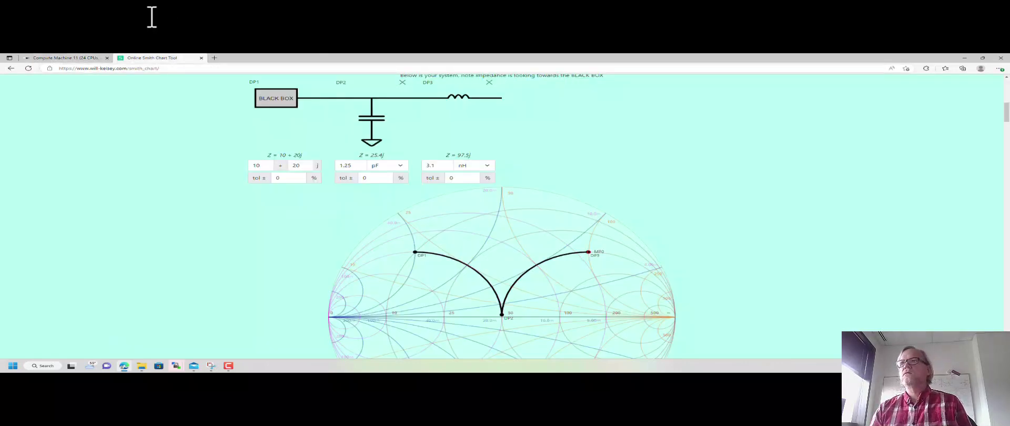
{"action": "key", "text": "ctrl+Tab"}
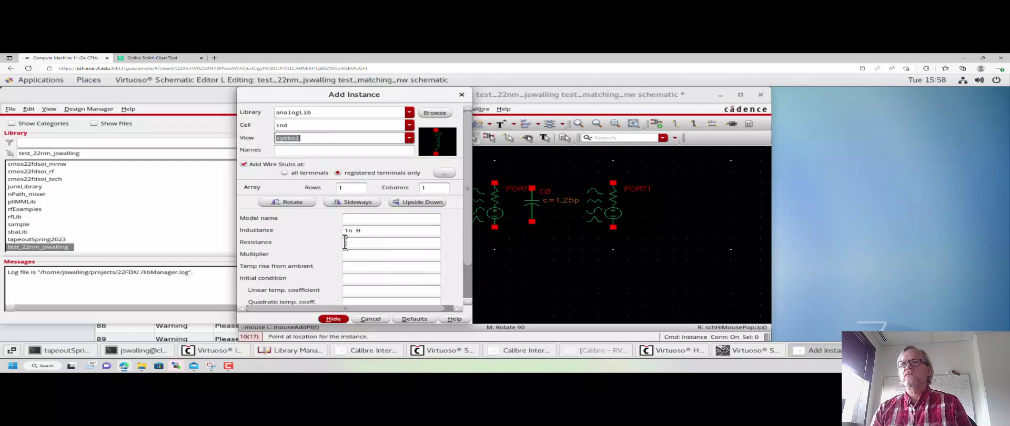
{"action": "left_click", "coordinate": [345, 232]}
{"action": "type", "text": "0."}
{"action": "left_click", "coordinate": [346, 240]}
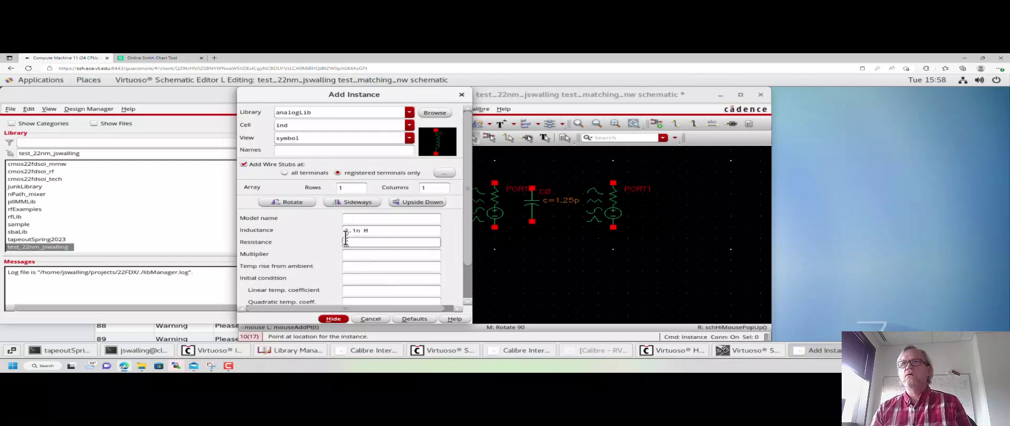
{"action": "left_click", "coordinate": [273, 203]}
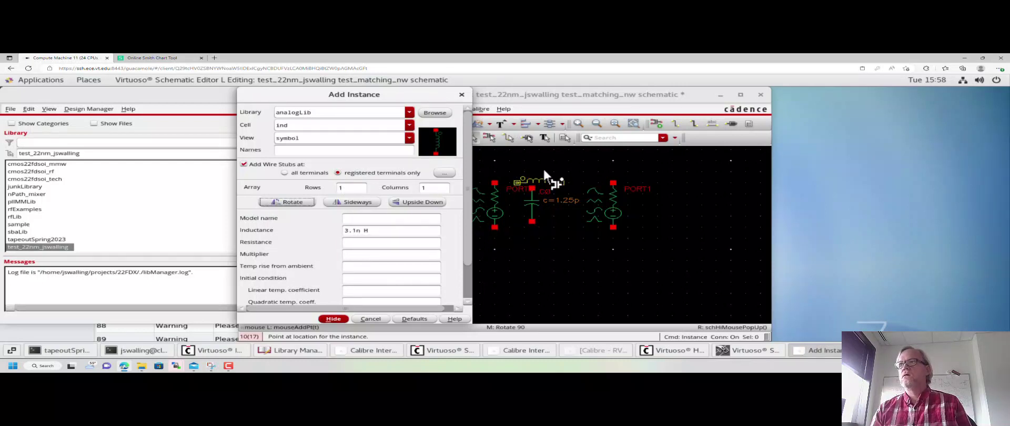
{"action": "left_click", "coordinate": [554, 167]}
- Wire PORT0 to the capacitor and inductor, wire PORT1 to the capacitor's bottom, then enter net name gnd!
{"action": "key", "text": "w"}
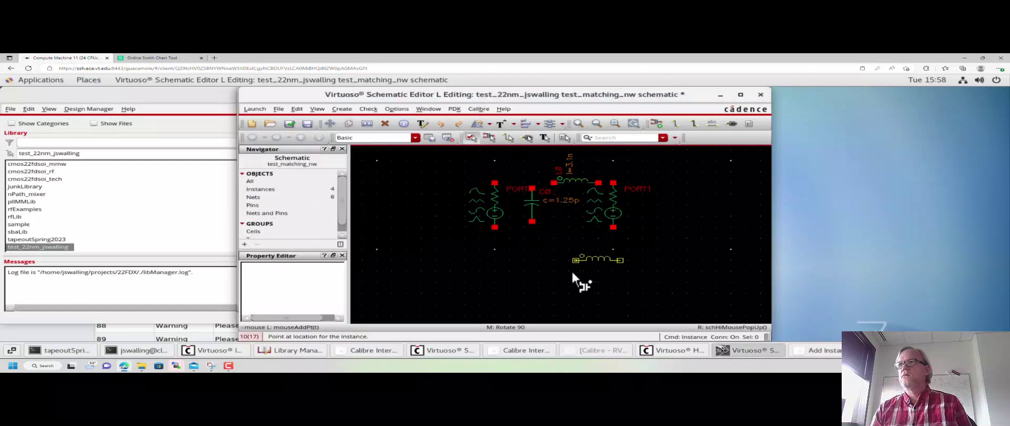
{"action": "left_click", "coordinate": [493, 180]}
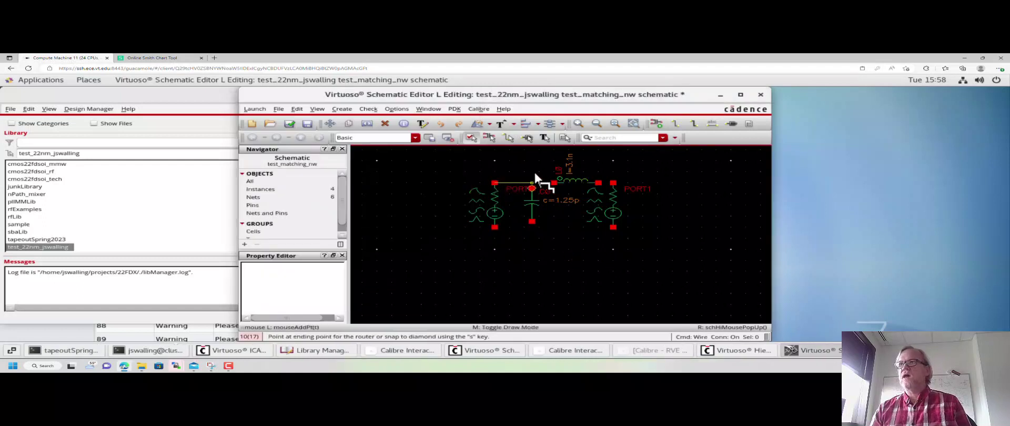
{"action": "left_click", "coordinate": [533, 177]}
{"action": "left_click", "coordinate": [552, 174]}
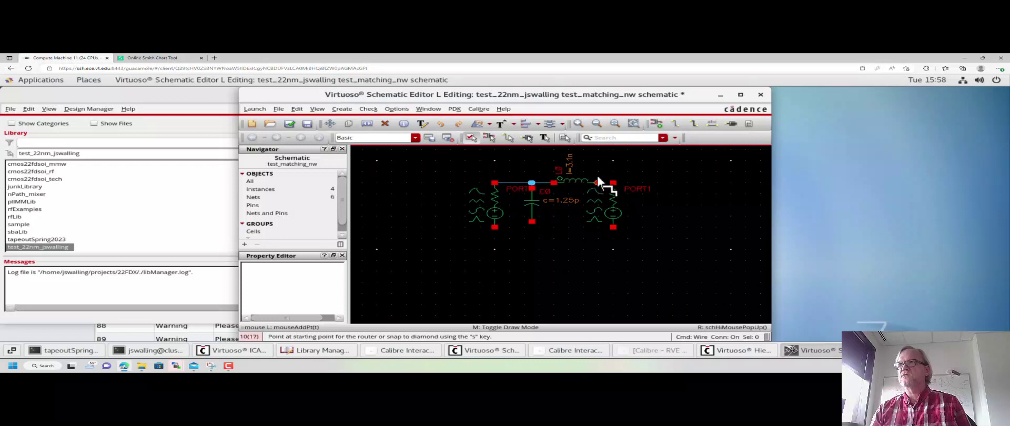
{"action": "left_click", "coordinate": [612, 226]}
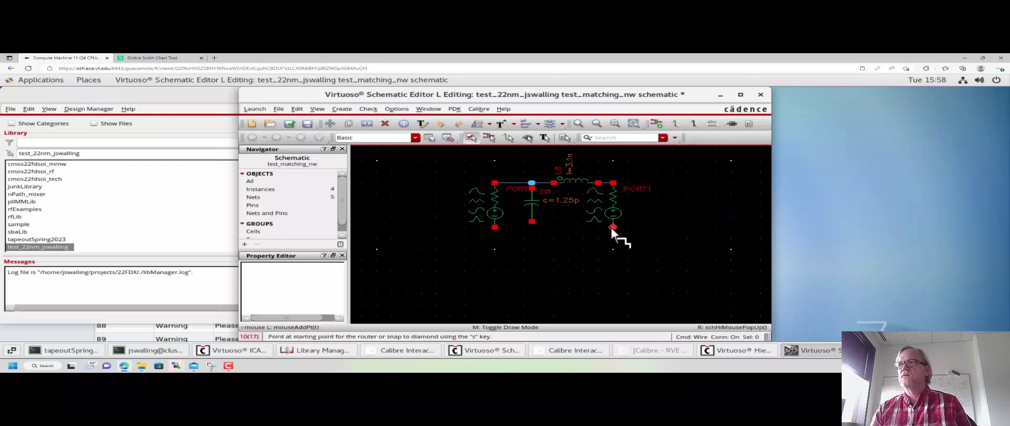
{"action": "left_click", "coordinate": [532, 226]}
{"action": "key", "text": "Escape"}
{"action": "type", "text": "l"}
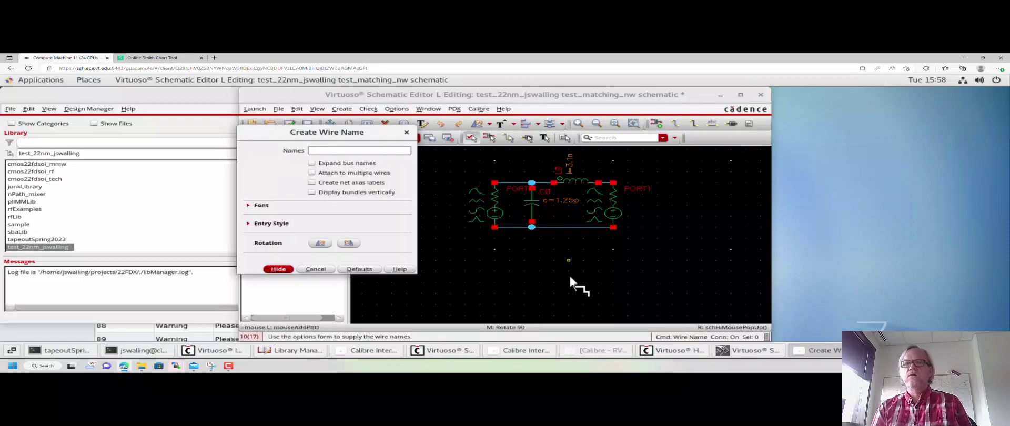
{"action": "type", "text": "gnd!"}
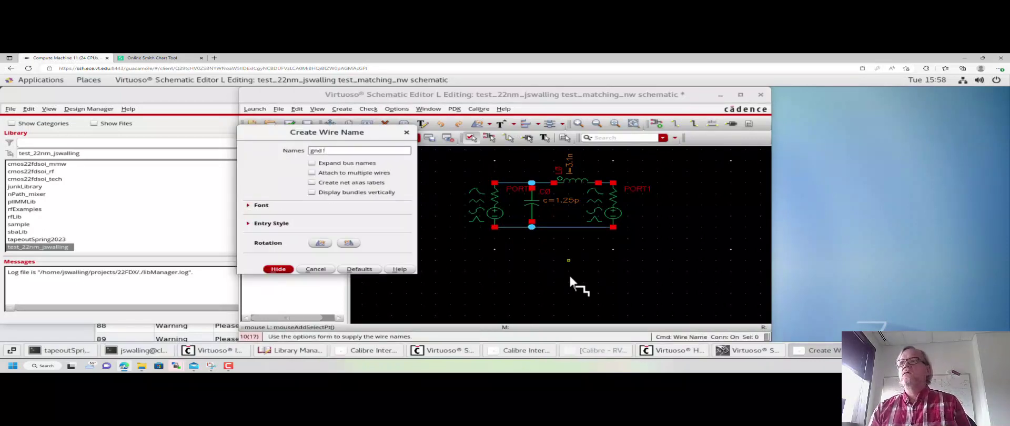
- Label the bottom wire gnd!, then check and save the schematic, dismissing the warning
{"action": "left_click", "coordinate": [562, 234]}
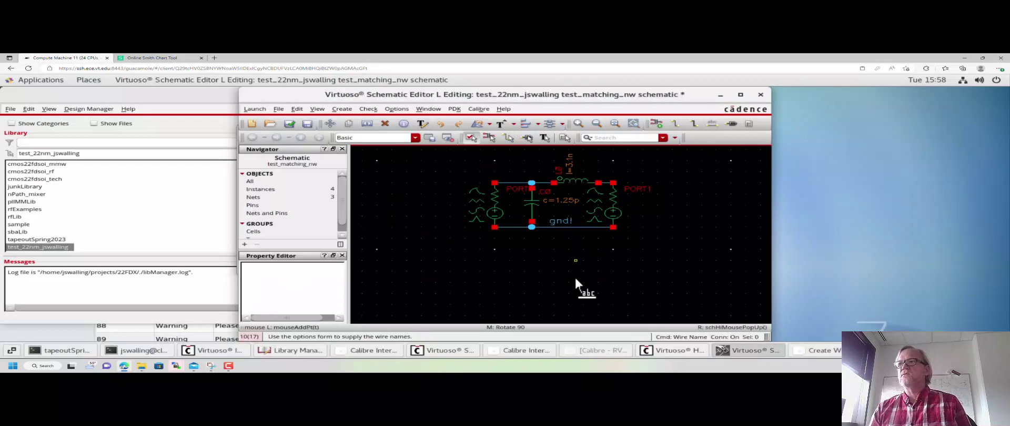
{"action": "key", "text": "Escape"}
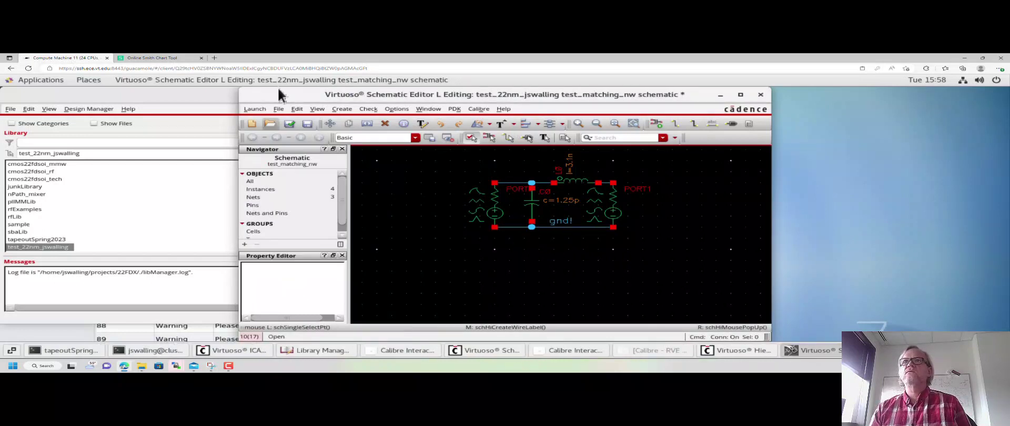
{"action": "left_click", "coordinate": [290, 124]}
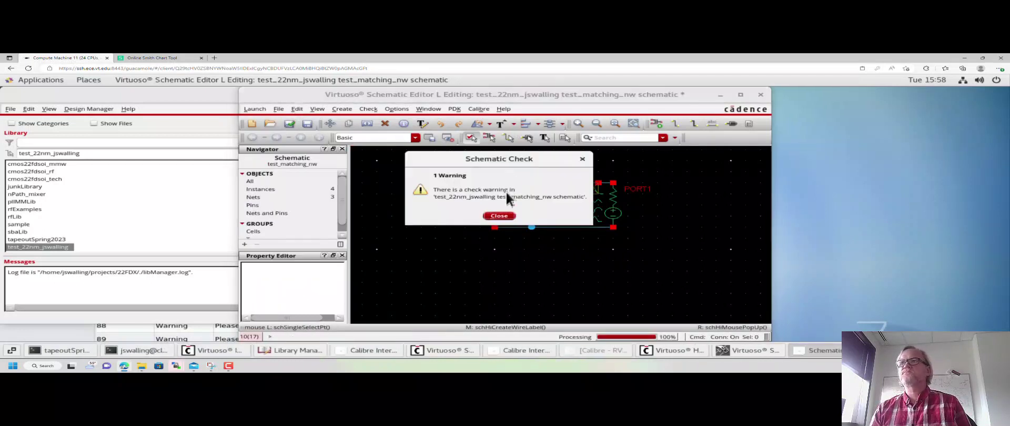
{"action": "left_click", "coordinate": [500, 216]}
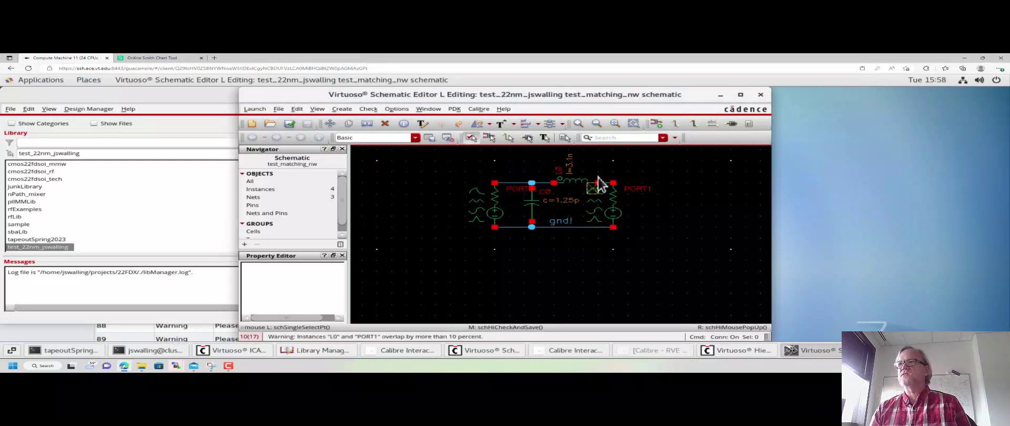
- Move PORT1 right and PORT0 left so neither port overlaps the inductor
{"action": "left_click_drag", "start_coordinate": [613, 199], "coordinate": [650, 195]}
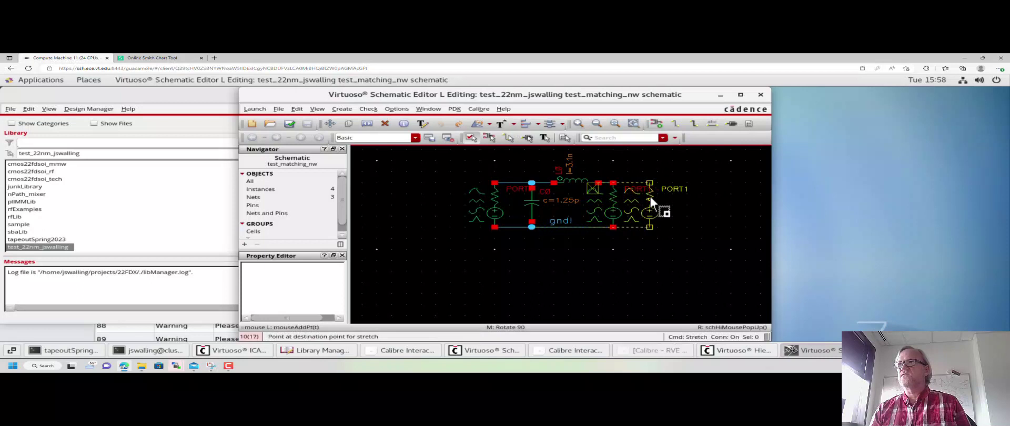
{"action": "left_click", "coordinate": [498, 209]}
{"action": "left_click_drag", "start_coordinate": [497, 210], "coordinate": [453, 200]}
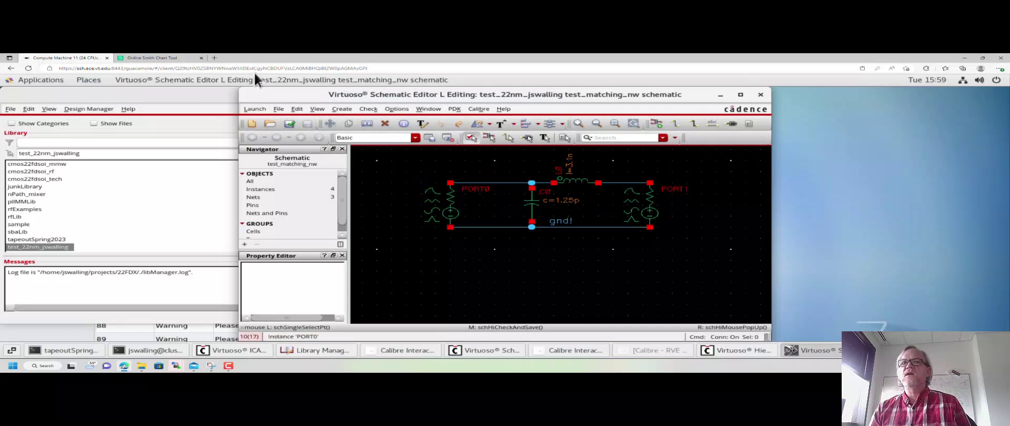
- Launch ADE Explorer and create a new maestro view for test_matching_nw
{"action": "key", "text": "alt+l"}
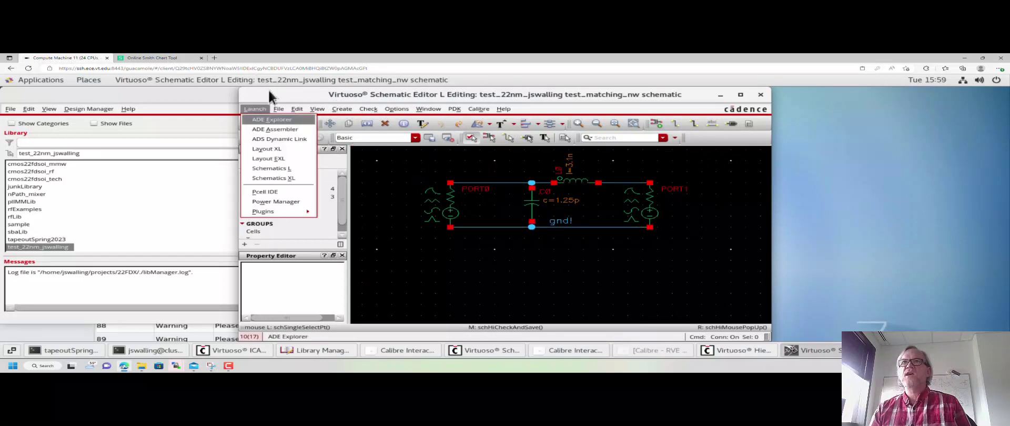
{"action": "key", "text": "Return"}
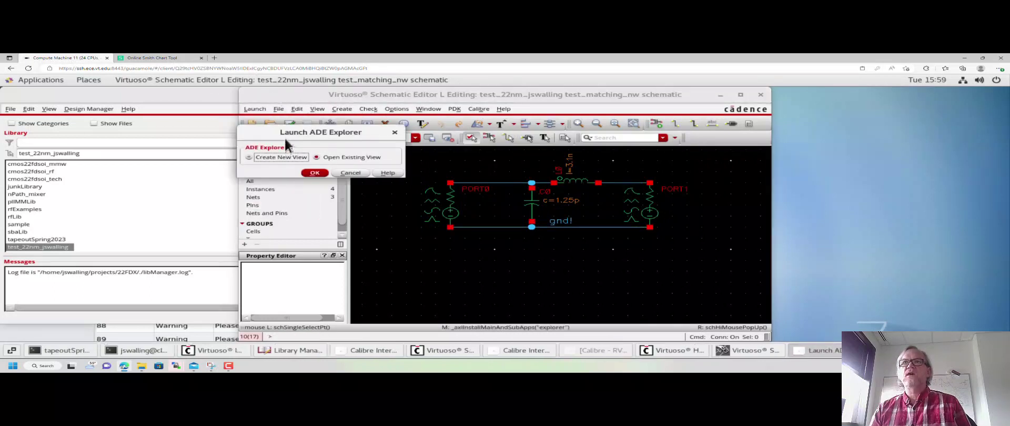
{"action": "left_click", "coordinate": [315, 172]}
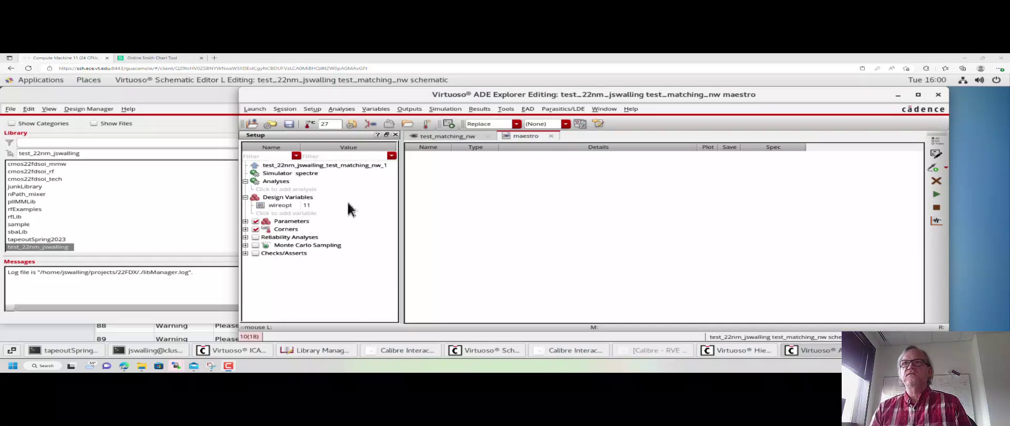
- Choose the sp analysis and pick PORT0 and PORT1 from the schematic as its ports
{"action": "double_click", "coordinate": [275, 181]}
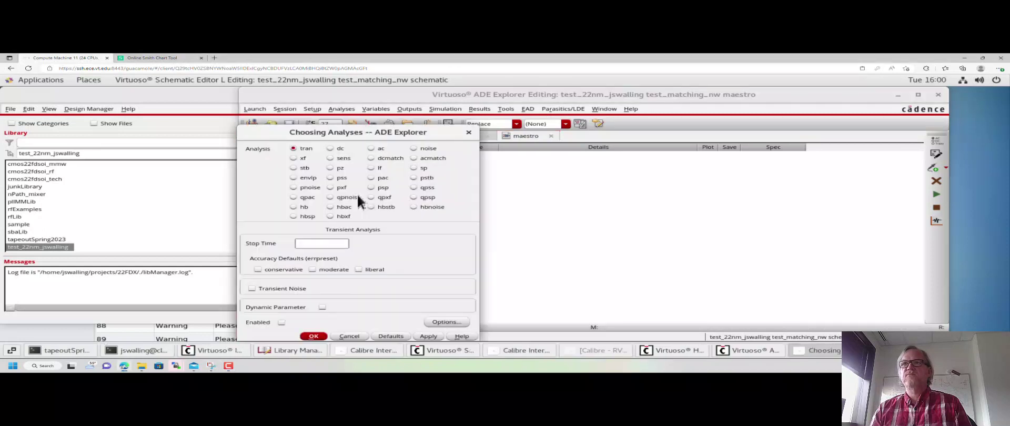
{"action": "left_click", "coordinate": [418, 167]}
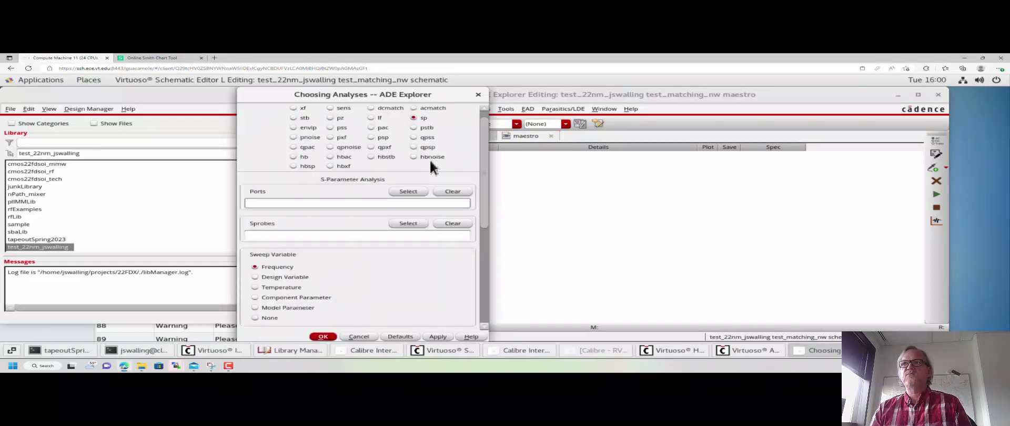
{"action": "left_click", "coordinate": [412, 190]}
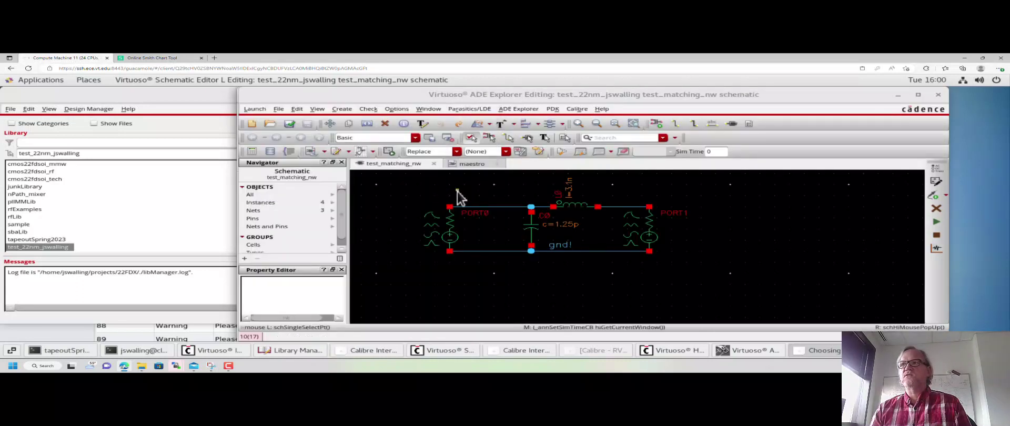
{"action": "left_click", "coordinate": [451, 227]}
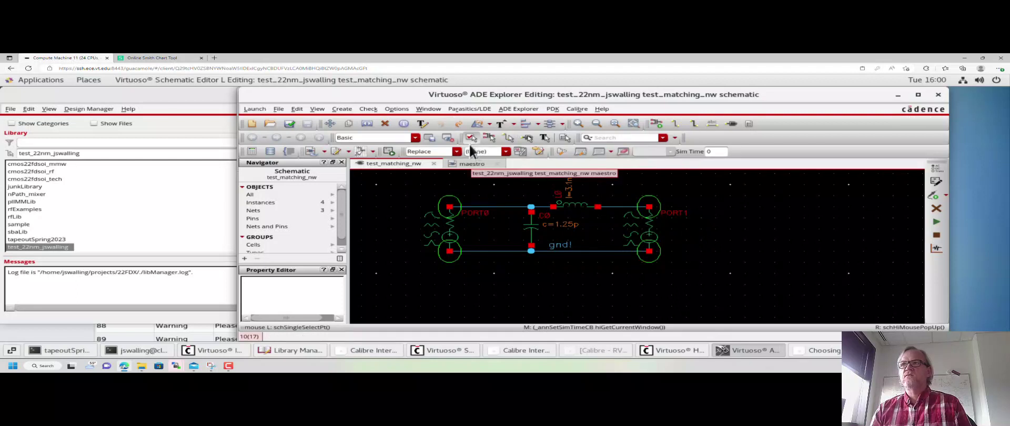
{"action": "left_click", "coordinate": [472, 164]}
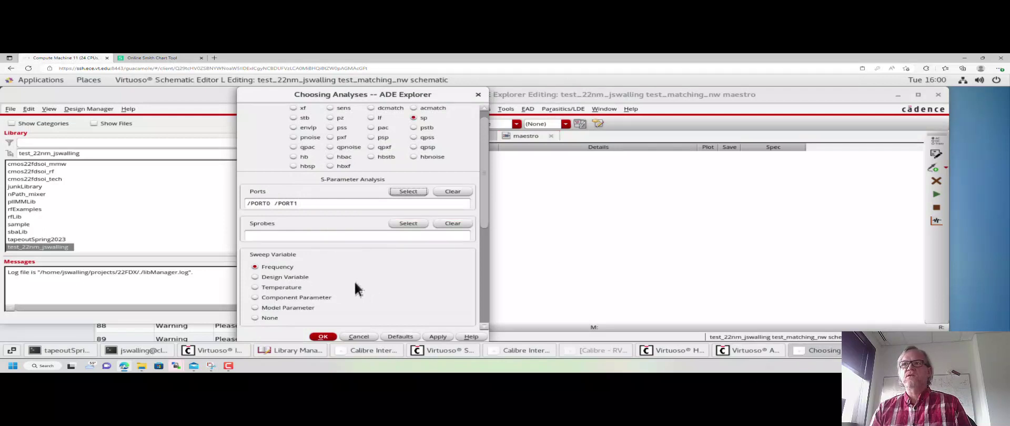
- Set the sp sweep to Start 1G, Stop 10G, Linear type, Step Size 10M, and confirm
{"action": "scroll", "coordinate": [354, 280], "scroll_direction": "down", "scroll_amount": 5}
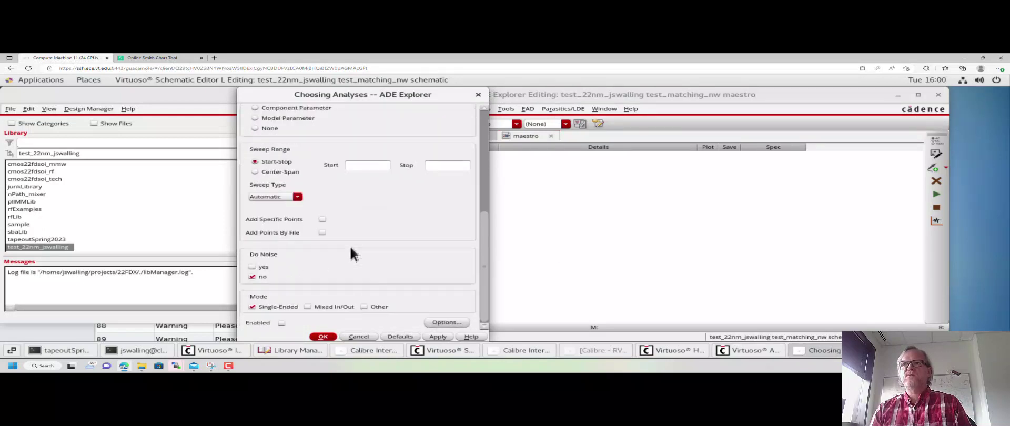
{"action": "left_click", "coordinate": [378, 160]}
{"action": "type", "text": "1"}
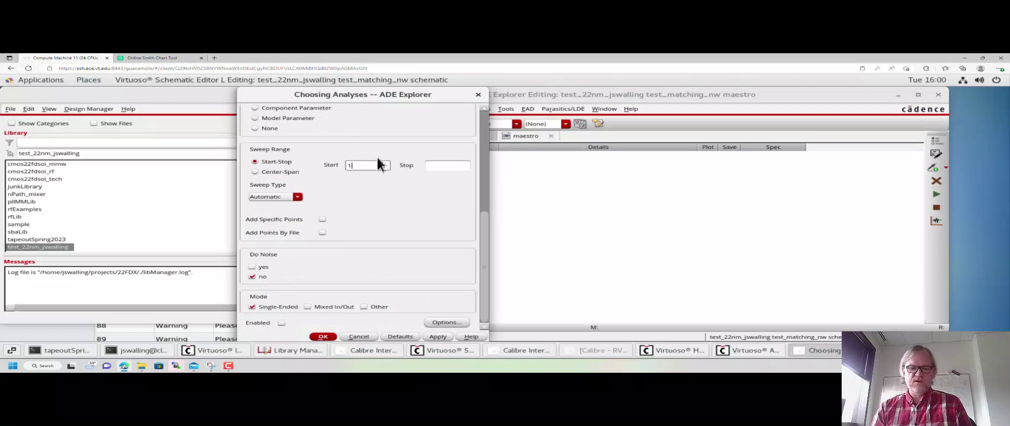
{"action": "type", "text": "G"}
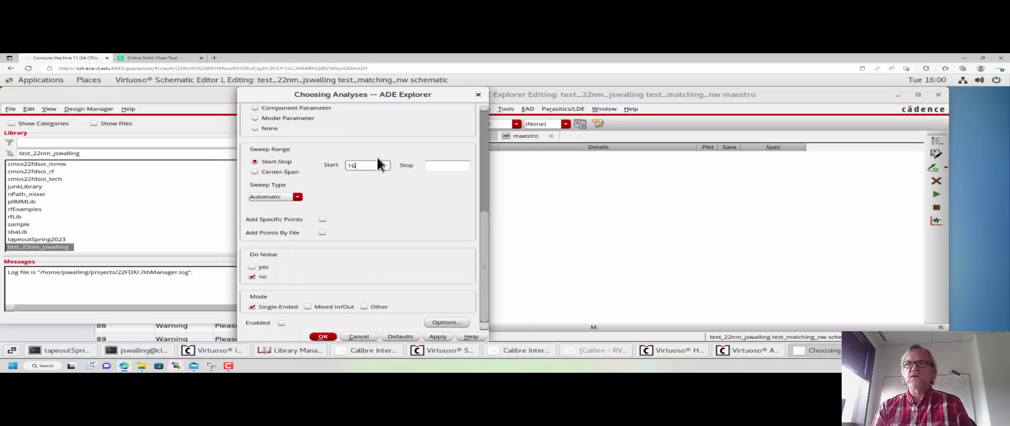
{"action": "key", "text": "Tab"}
{"action": "type", "text": "10G"}
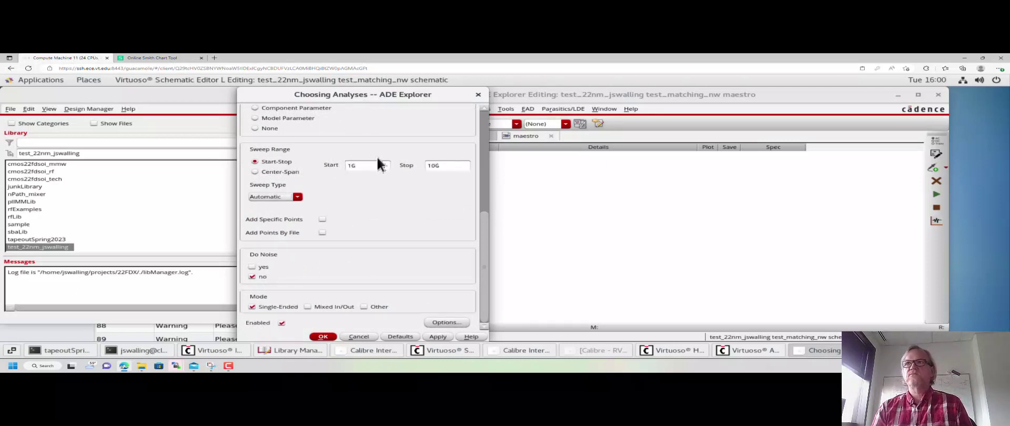
{"action": "left_click", "coordinate": [287, 197]}
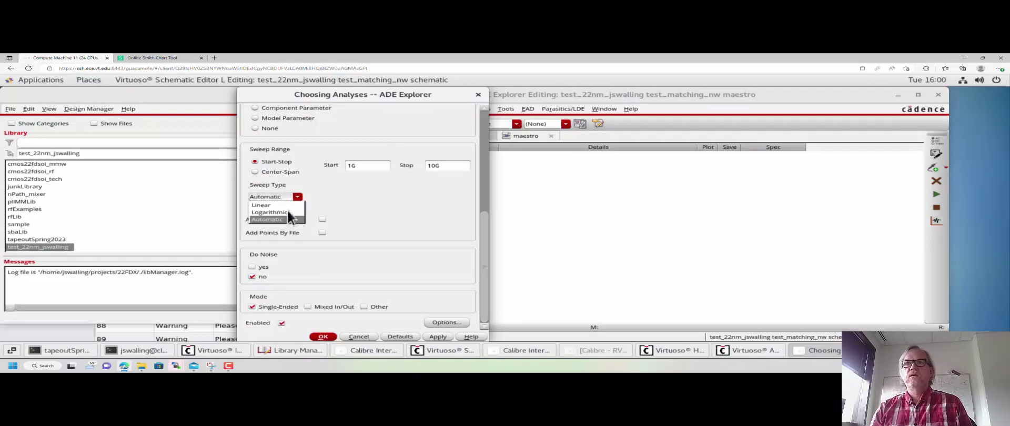
{"action": "left_click", "coordinate": [284, 212]}
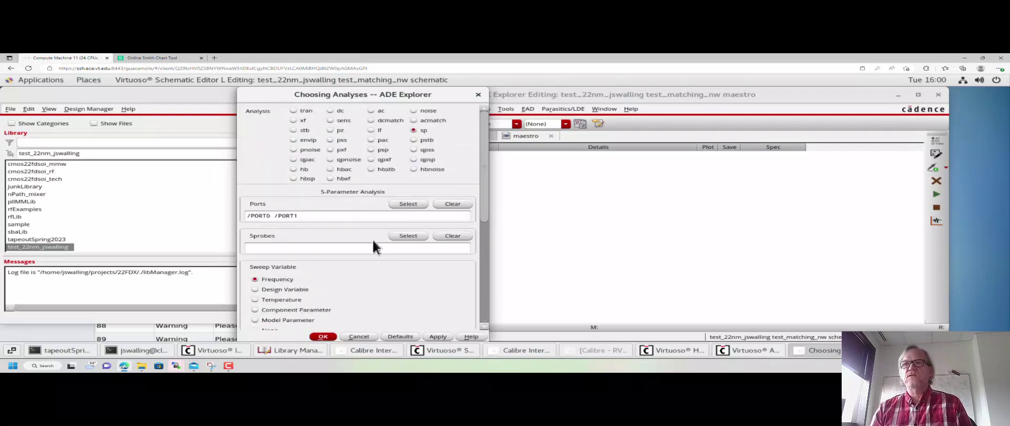
{"action": "scroll", "coordinate": [371, 240], "scroll_direction": "down", "scroll_amount": 5}
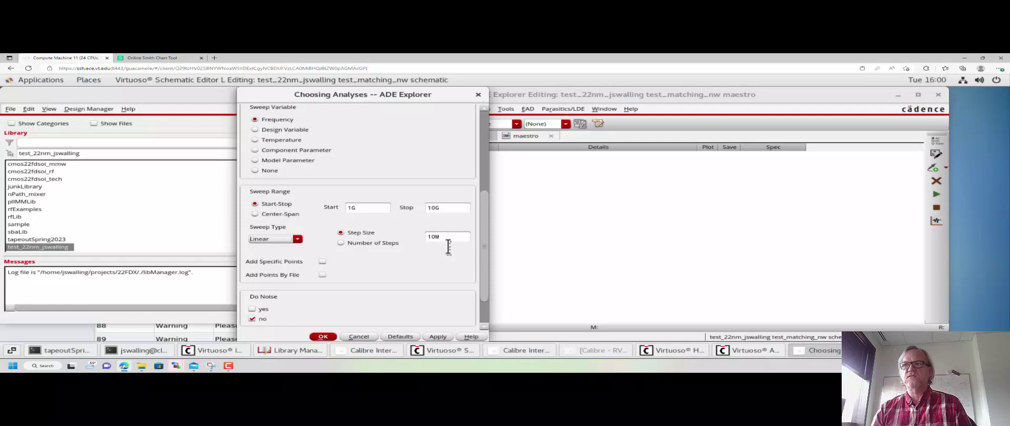
{"action": "scroll", "coordinate": [390, 279], "scroll_direction": "down", "scroll_amount": 2}
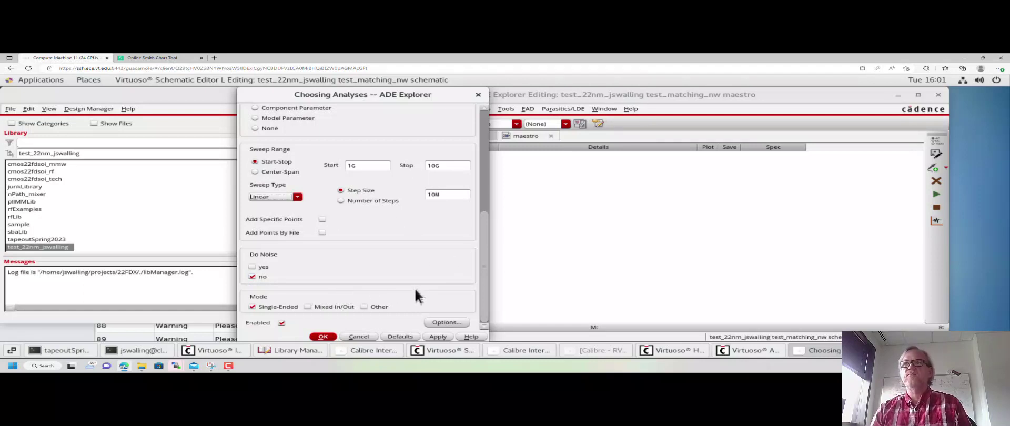
{"action": "left_click", "coordinate": [323, 336]}
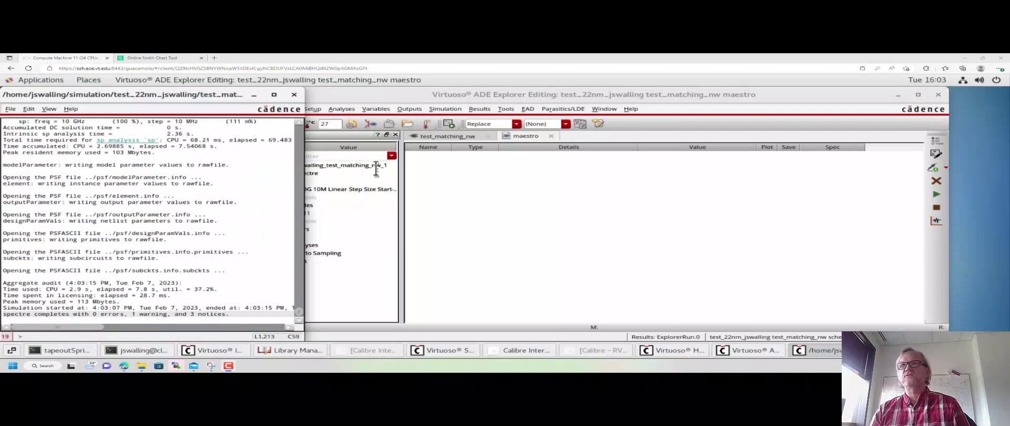
- Open the Direct Plot Main Form from the ADE Explorer Results menu
{"action": "left_click", "coordinate": [542, 222]}
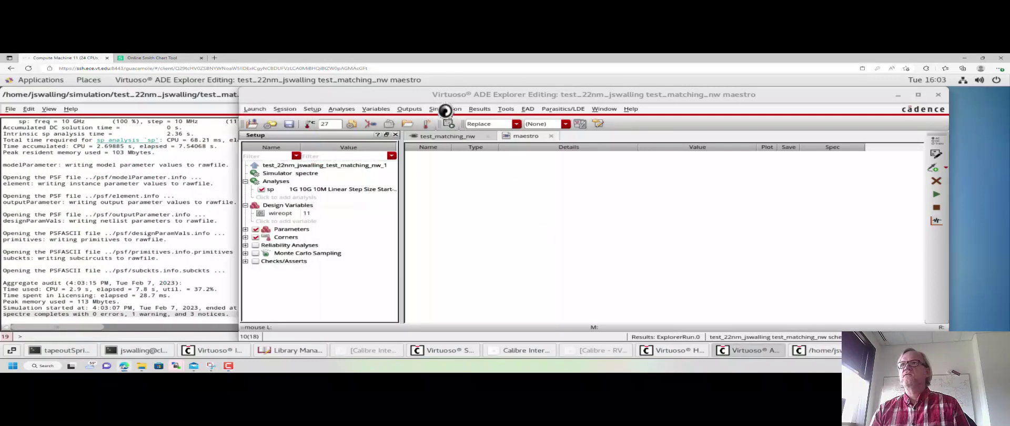
{"action": "left_click", "coordinate": [477, 75]}
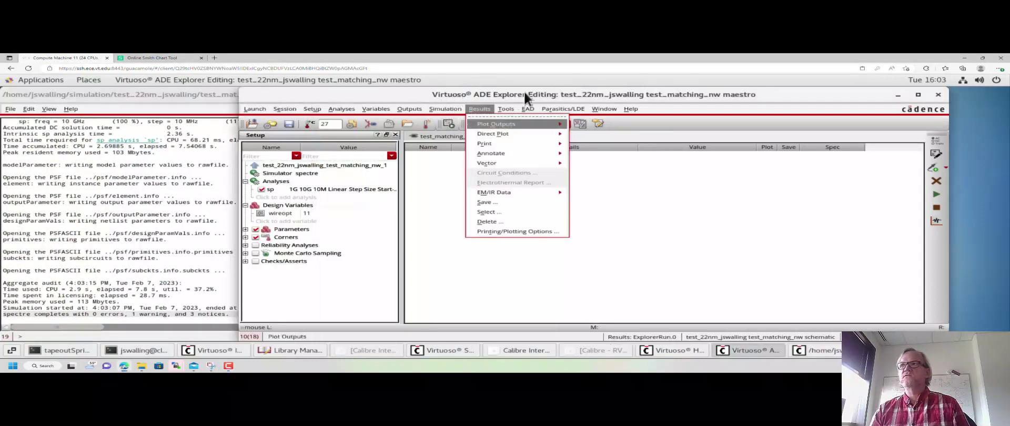
{"action": "mouse_move", "coordinate": [528, 94]}
{"action": "key", "text": "Down"}
{"action": "key", "text": "Right"}
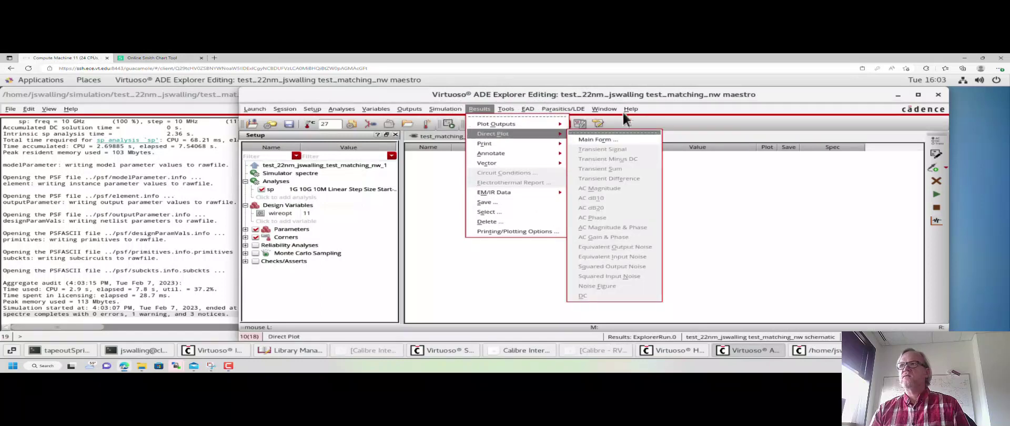
{"action": "key", "text": "Return"}
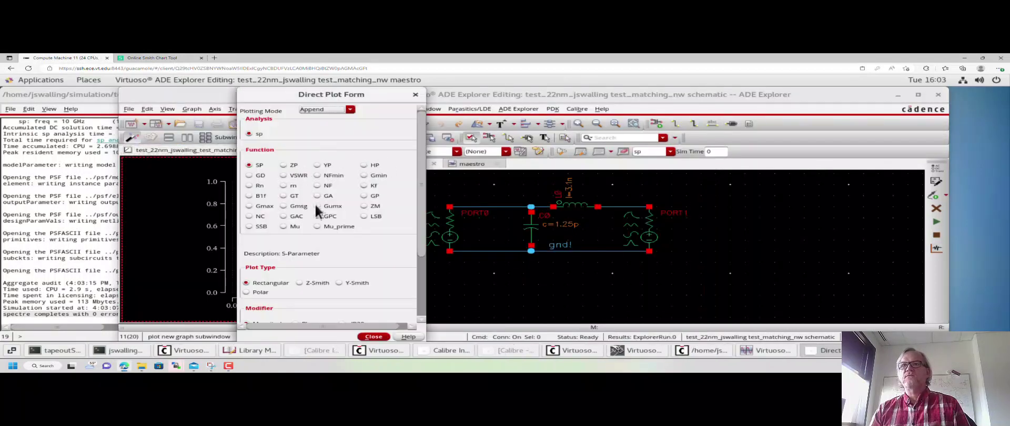
- Plot S11, S22, S21 and S12 with the dB20 modifier on one graph
{"action": "scroll", "coordinate": [322, 238], "scroll_direction": "down", "scroll_amount": 3}
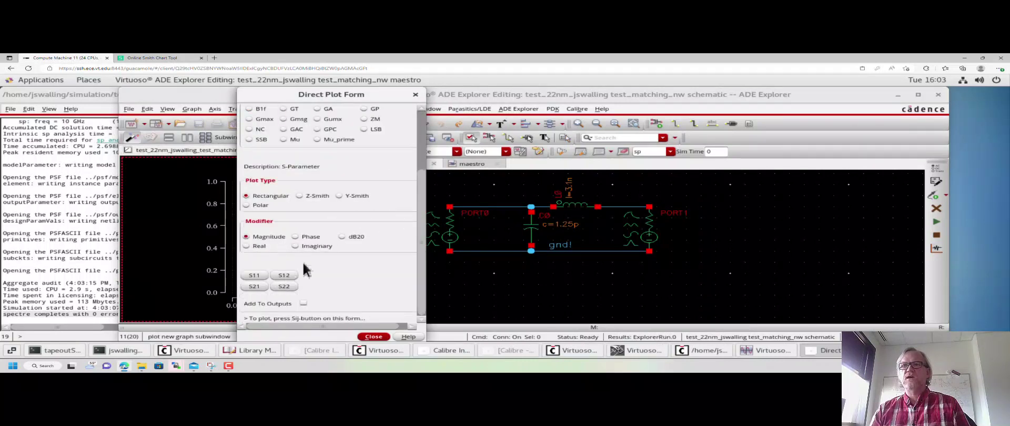
{"action": "left_click", "coordinate": [355, 237]}
{"action": "left_click", "coordinate": [254, 275]}
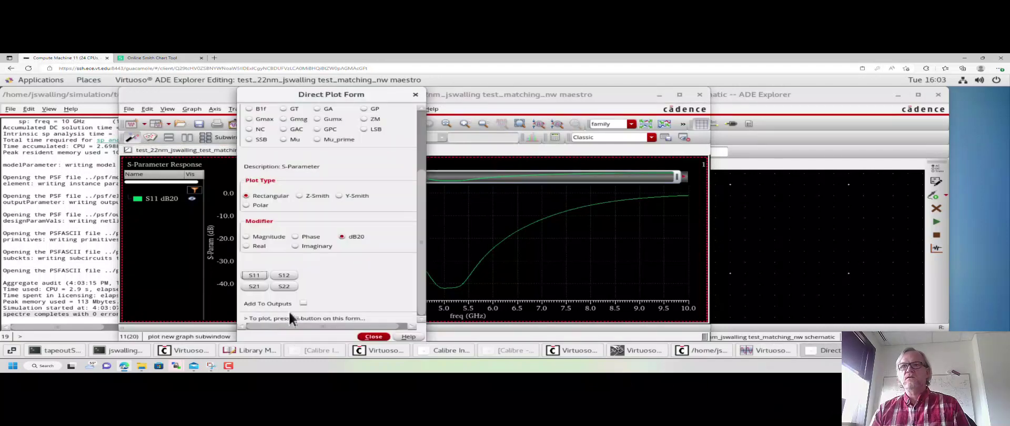
{"action": "left_click", "coordinate": [284, 287]}
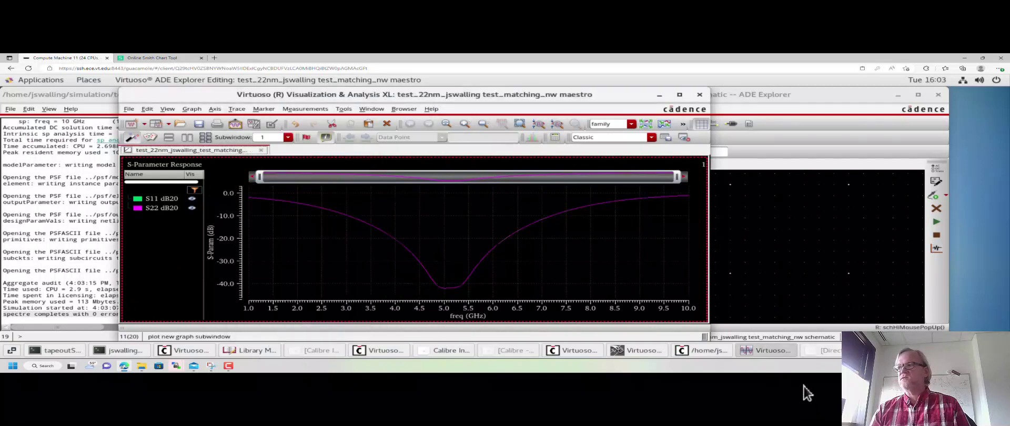
{"action": "left_click", "coordinate": [826, 350]}
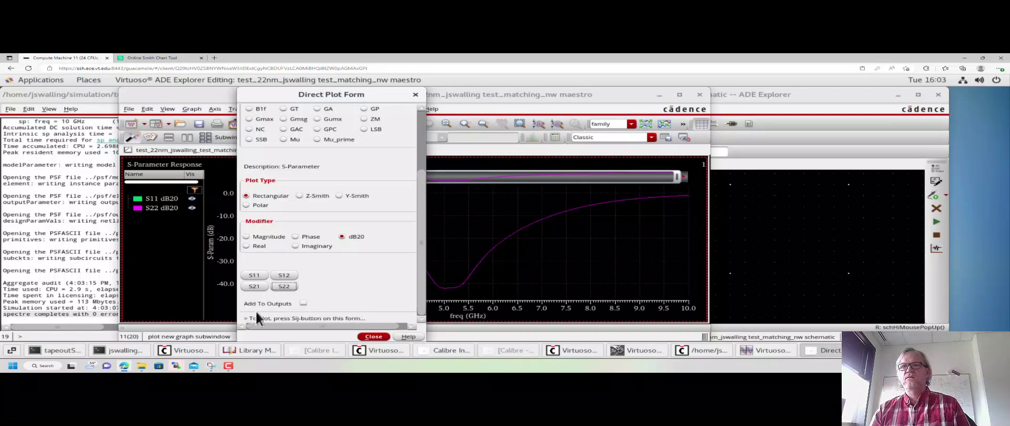
{"action": "left_click", "coordinate": [254, 286]}
{"action": "left_click", "coordinate": [374, 336]}
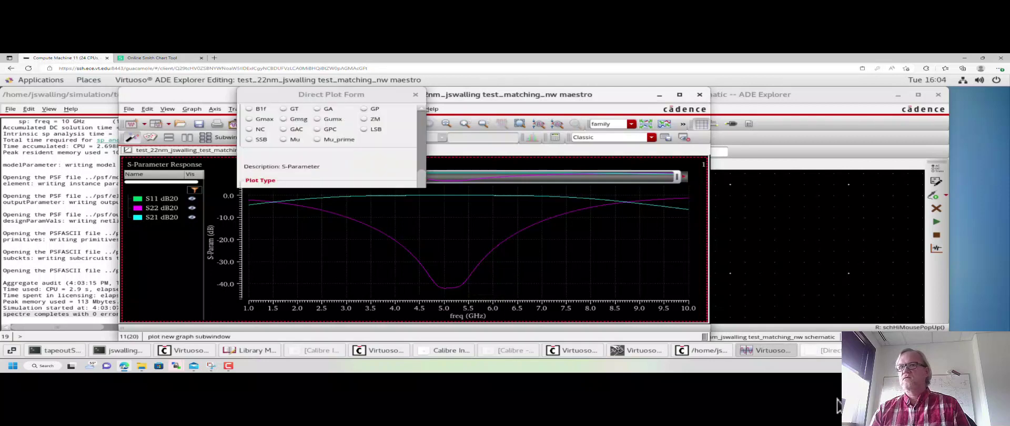
{"action": "left_click", "coordinate": [283, 292]}
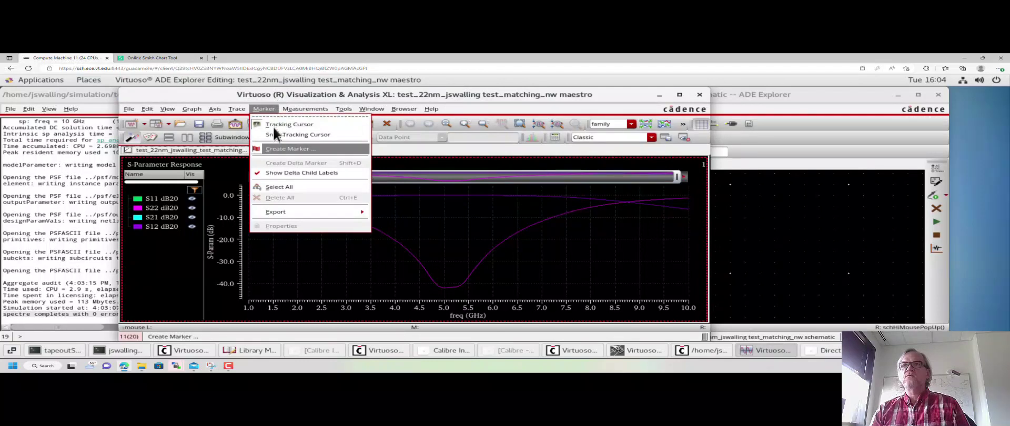
- Create a horizontal graph marker at a Y position of -3 dB
{"action": "left_click", "coordinate": [304, 138]}
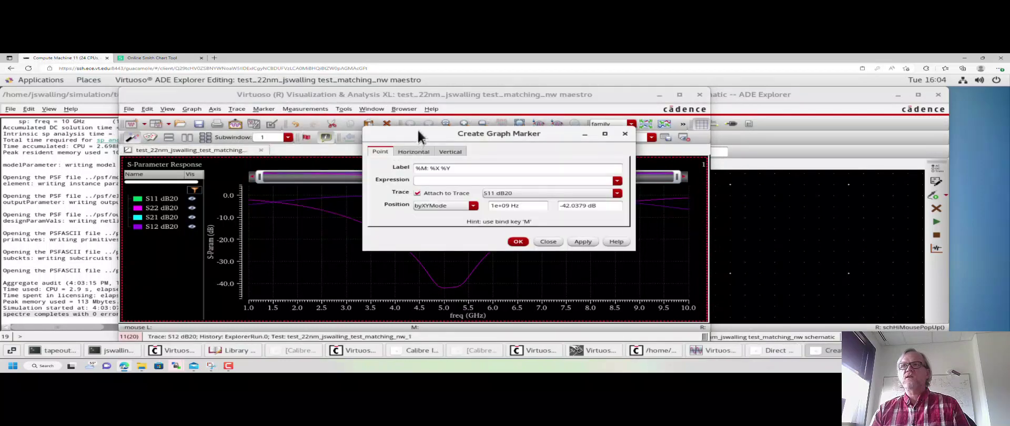
{"action": "left_click", "coordinate": [421, 151]}
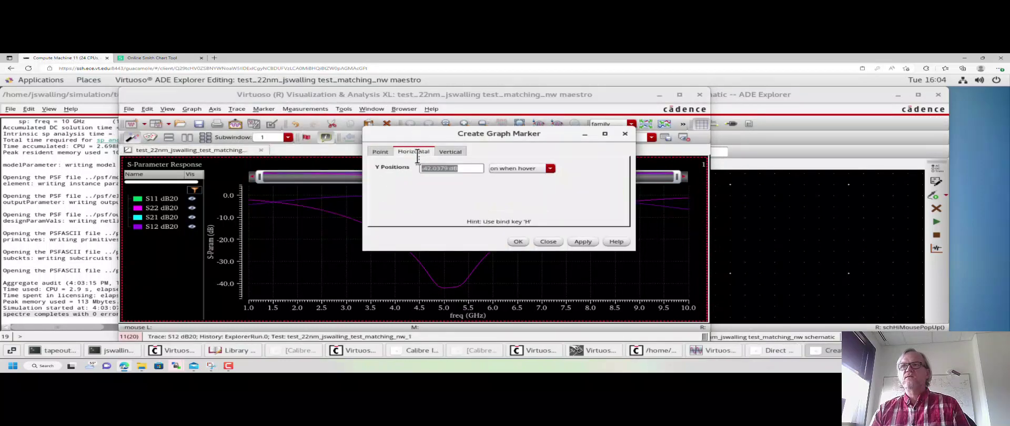
{"action": "key", "text": "BackSpace"}
{"action": "key", "text": "BackSpace"}
{"action": "key", "text": "BackSpace"}
{"action": "key", "text": "BackSpace"}
{"action": "key", "text": "BackSpace"}
{"action": "key", "text": "BackSpace"}
{"action": "key", "text": "BackSpace"}
{"action": "key", "text": "BackSpace"}
{"action": "key", "text": "BackSpace"}
{"action": "key", "text": "BackSpace"}
{"action": "type", "text": "3"}
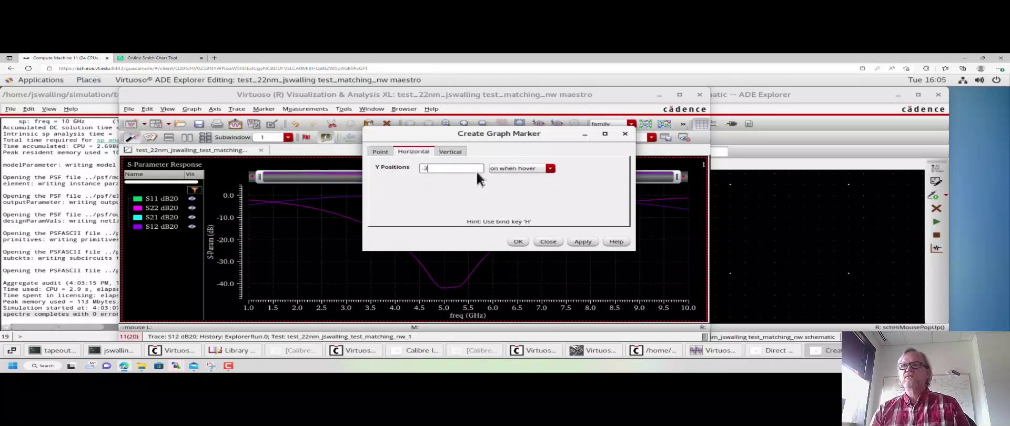
{"action": "left_click", "coordinate": [520, 245]}
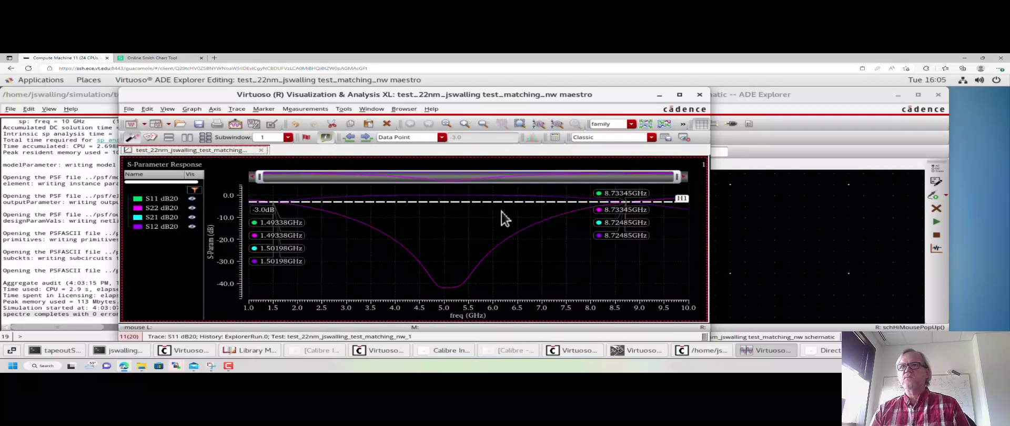
{"action": "mouse_move", "coordinate": [525, 232]}
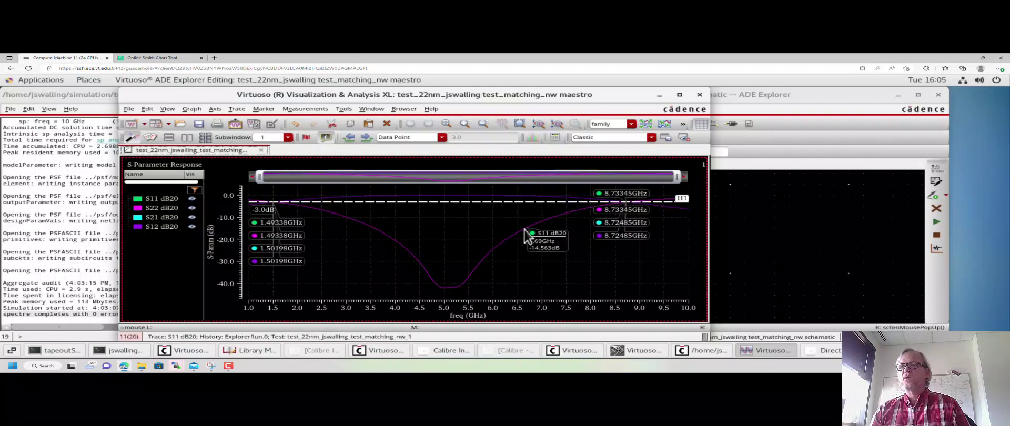
{"action": "mouse_move", "coordinate": [575, 211]}
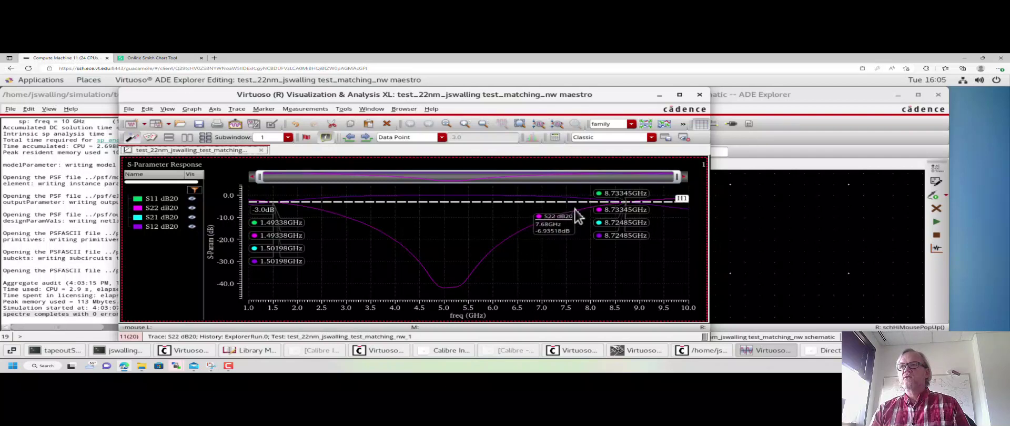
- Close the dB graph and plot S11 on a Z-Smith chart
{"action": "left_click", "coordinate": [700, 94]}
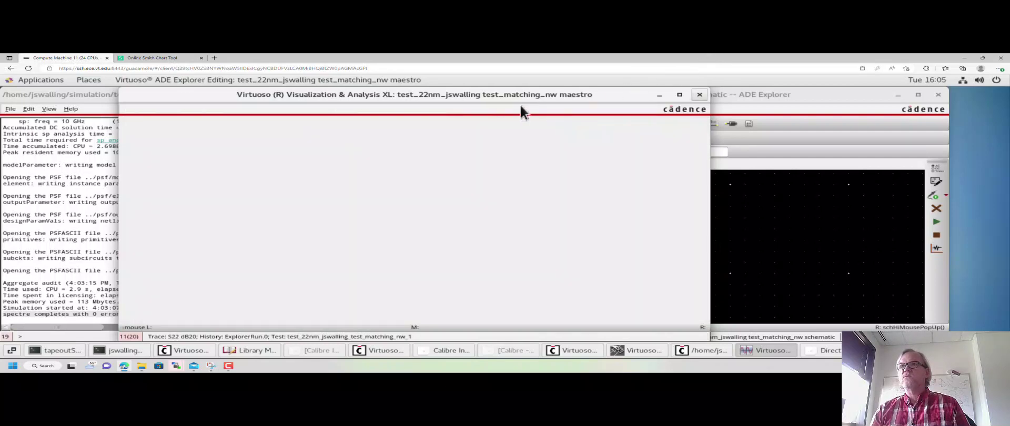
{"action": "left_click", "coordinate": [304, 194]}
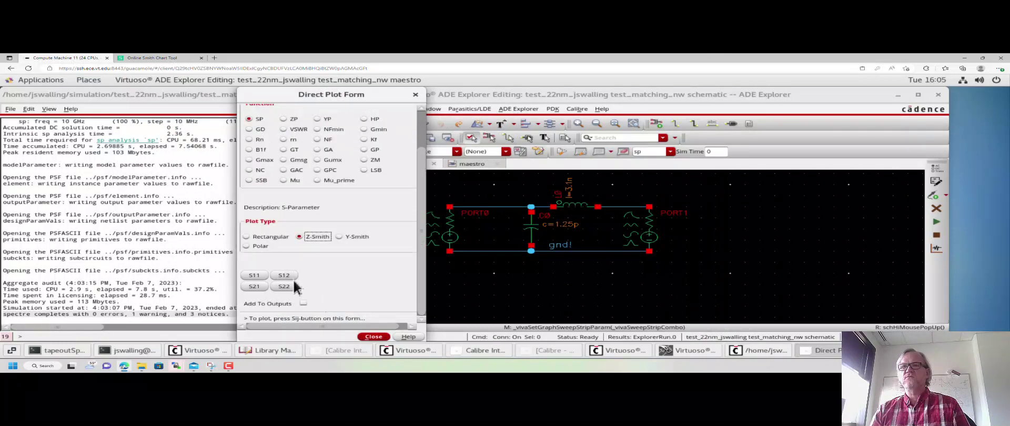
{"action": "left_click", "coordinate": [255, 276]}
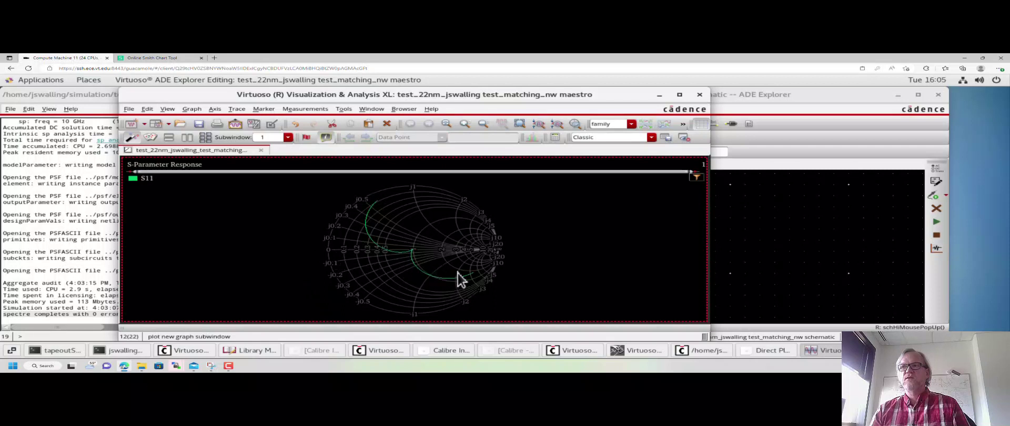
{"action": "mouse_move", "coordinate": [472, 292]}
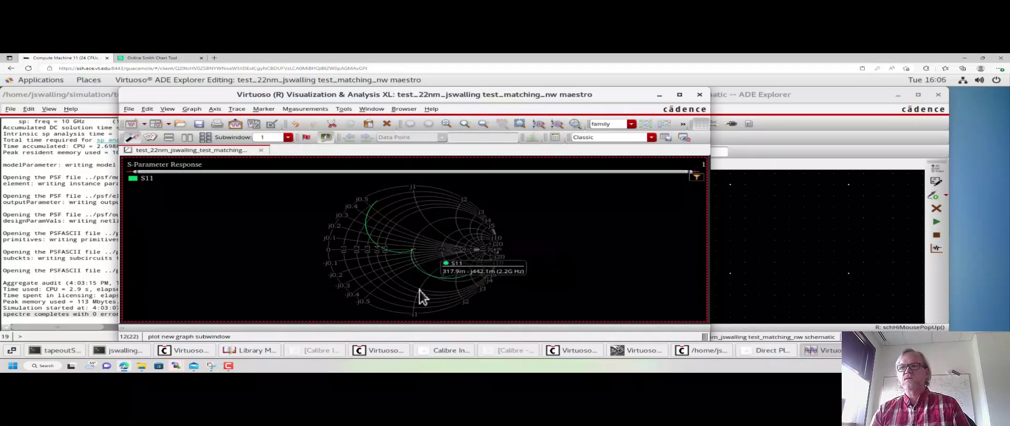
{"action": "mouse_move", "coordinate": [414, 261]}
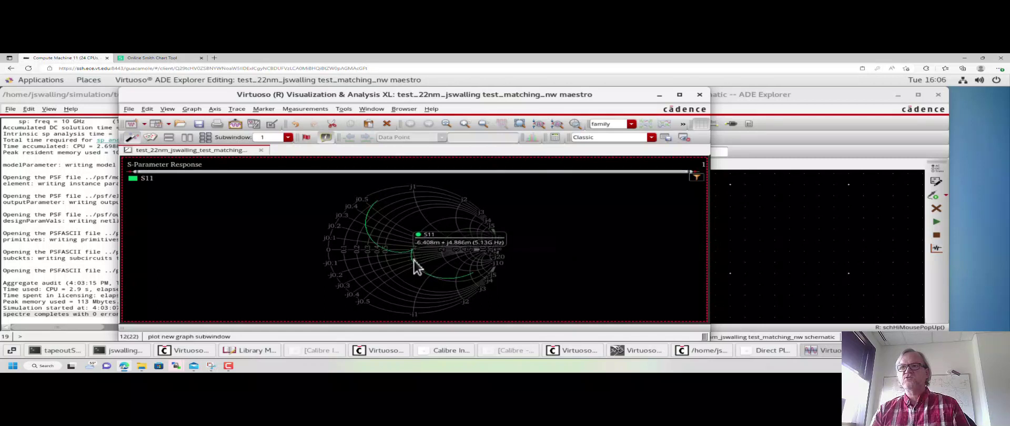